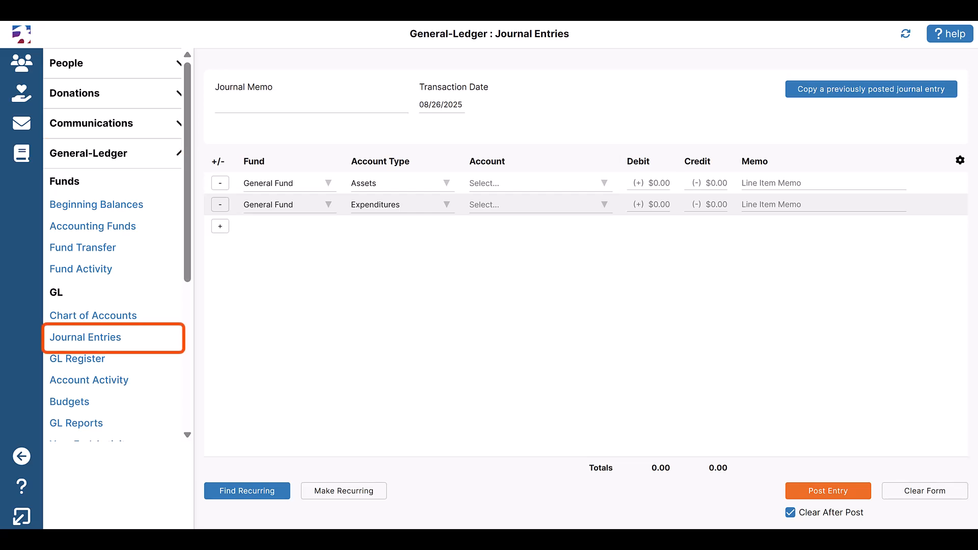
Enter "Parking Light Repair" as the journal memo, keeping the transaction date 08/26/2025.
{"action": "left_click", "coordinate": [220, 100]}
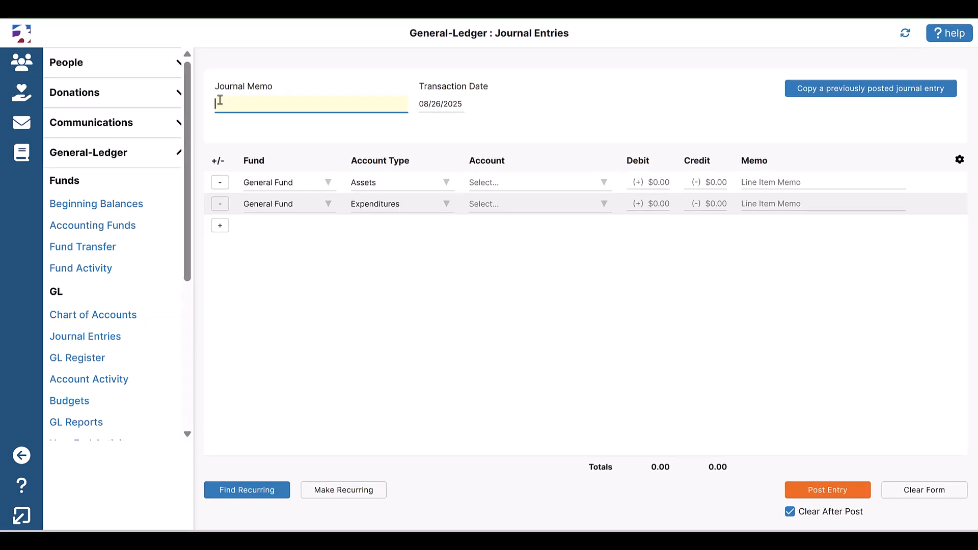
{"action": "type", "text": "Parking Light Repair"}
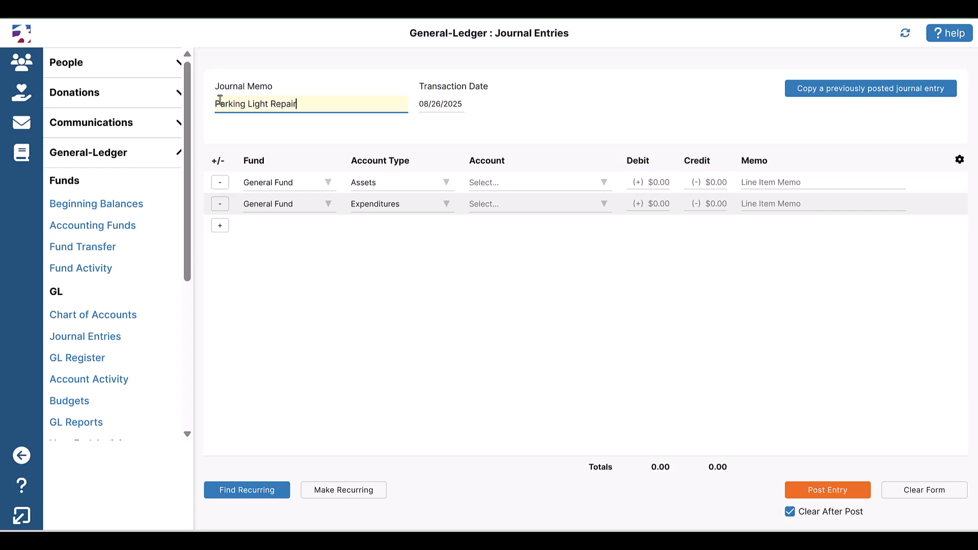
{"action": "key", "text": "Tab"}
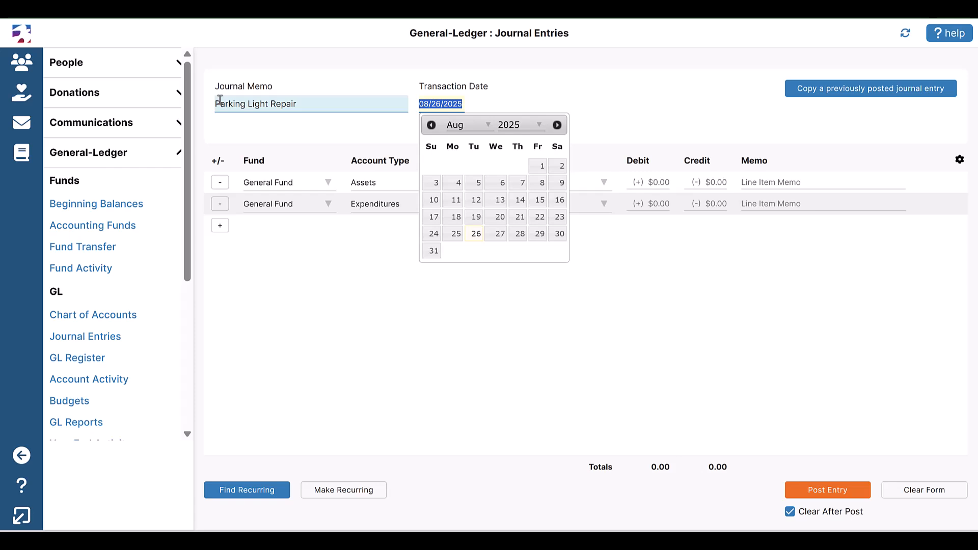
{"action": "left_click", "coordinate": [220, 99]}
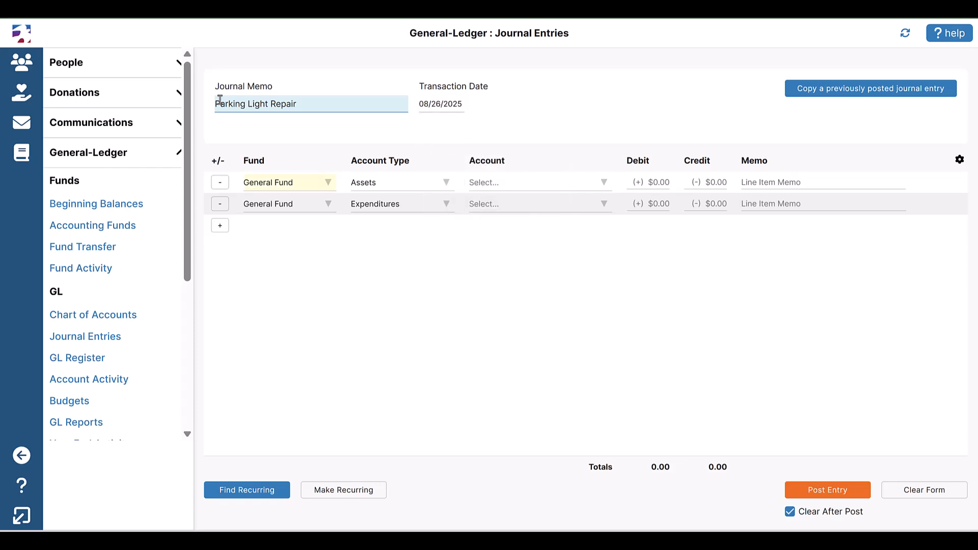
Set the fund to Building Fund on both the Assets line and the Expenditures line.
{"action": "left_click", "coordinate": [328, 187]}
{"action": "left_click", "coordinate": [316, 193]}
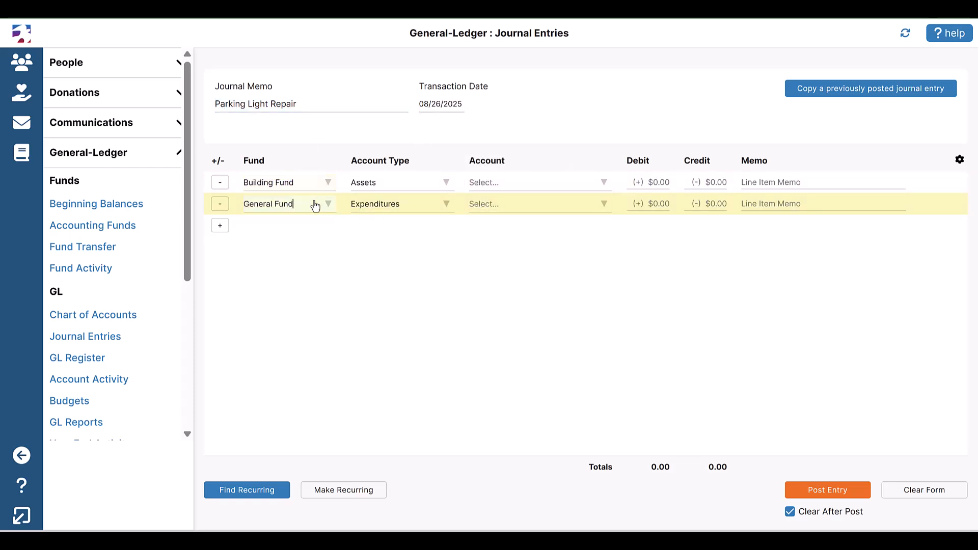
{"action": "left_click", "coordinate": [316, 203]}
{"action": "left_click", "coordinate": [315, 213]}
Assign the Checking account to the Assets line and enter a credit of 600.00.
{"action": "left_click", "coordinate": [527, 191]}
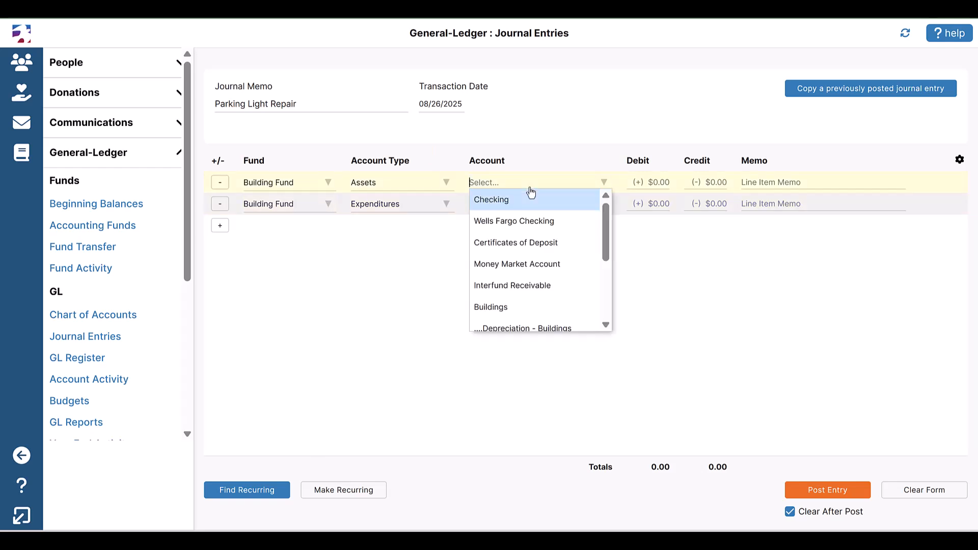
{"action": "left_click", "coordinate": [529, 198]}
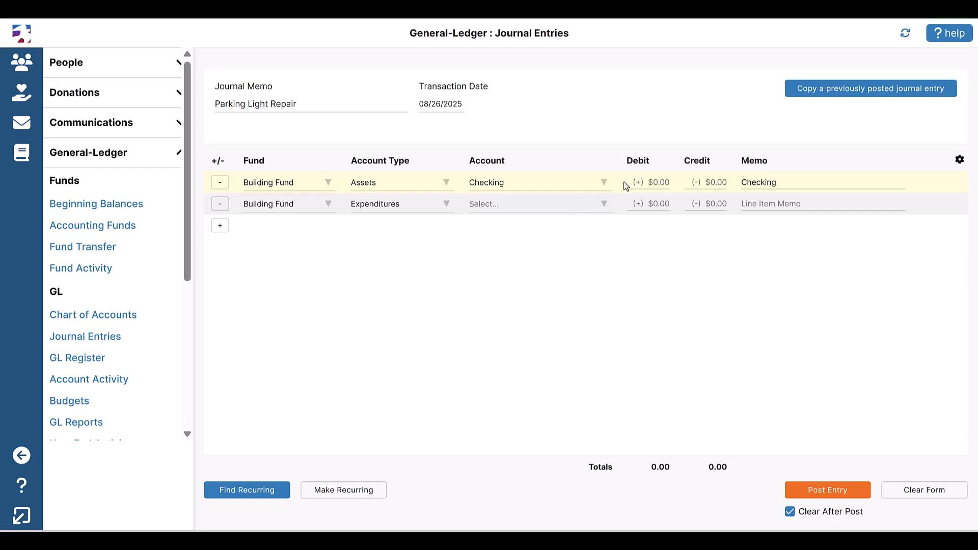
{"action": "left_click", "coordinate": [709, 182]}
{"action": "type", "text": "600.00"}
Assign the Building Supply Expense account to the Expenditures line and enter a debit of 280.00.
{"action": "left_click", "coordinate": [599, 209]}
{"action": "type", "text": "build"}
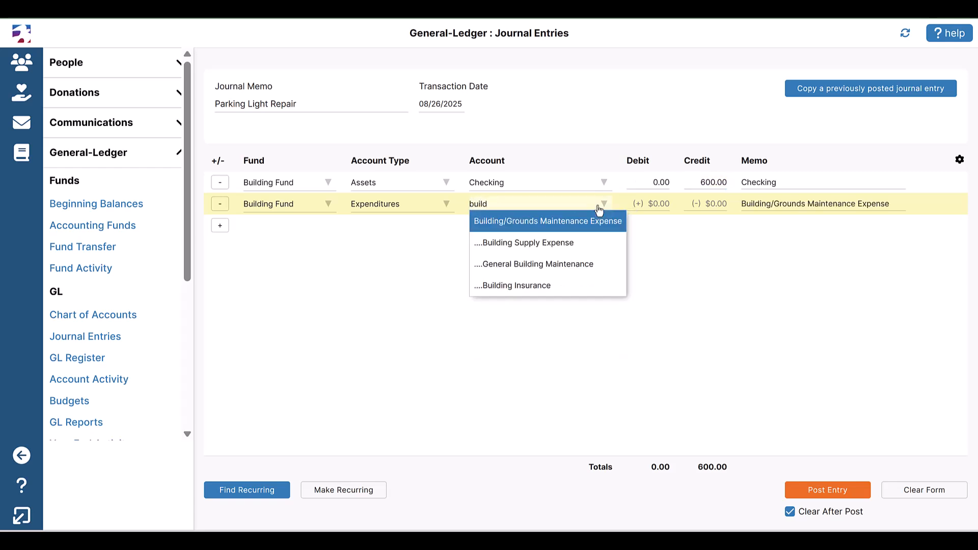
{"action": "left_click", "coordinate": [580, 242]}
{"action": "key", "text": "Tab"}
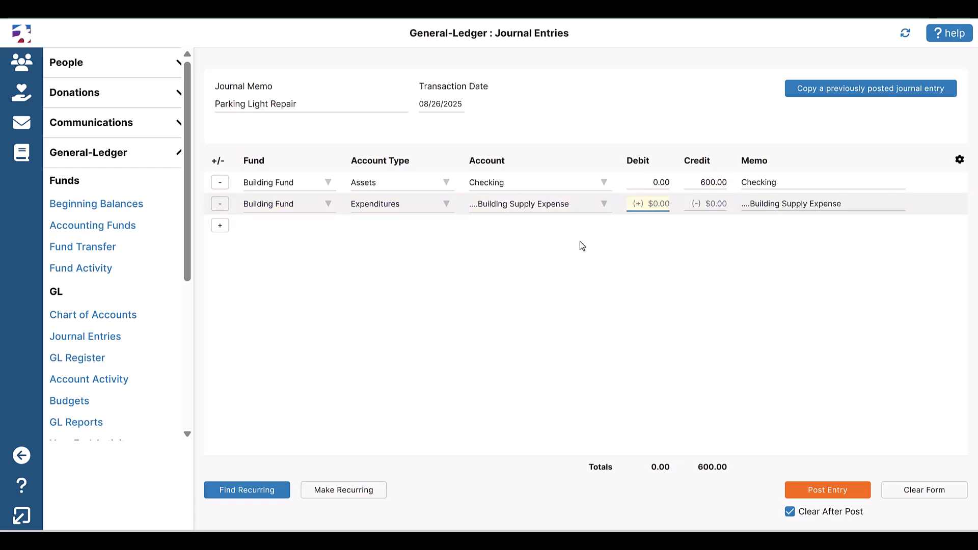
{"action": "type", "text": "280"}
{"action": "key", "text": "Tab"}
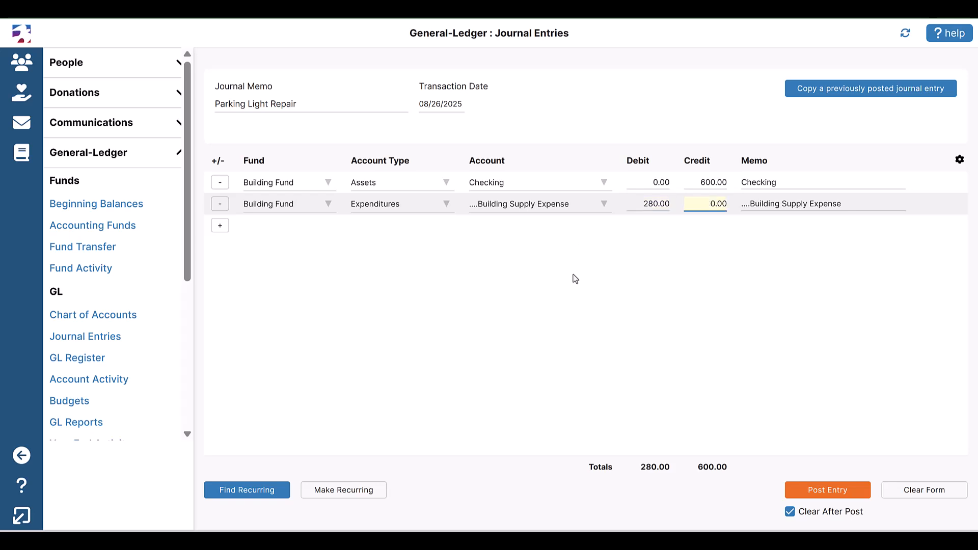
Add a Building Fund expenditures line for the Labor Expense account with a debit of 320.00.
{"action": "left_click", "coordinate": [218, 226]}
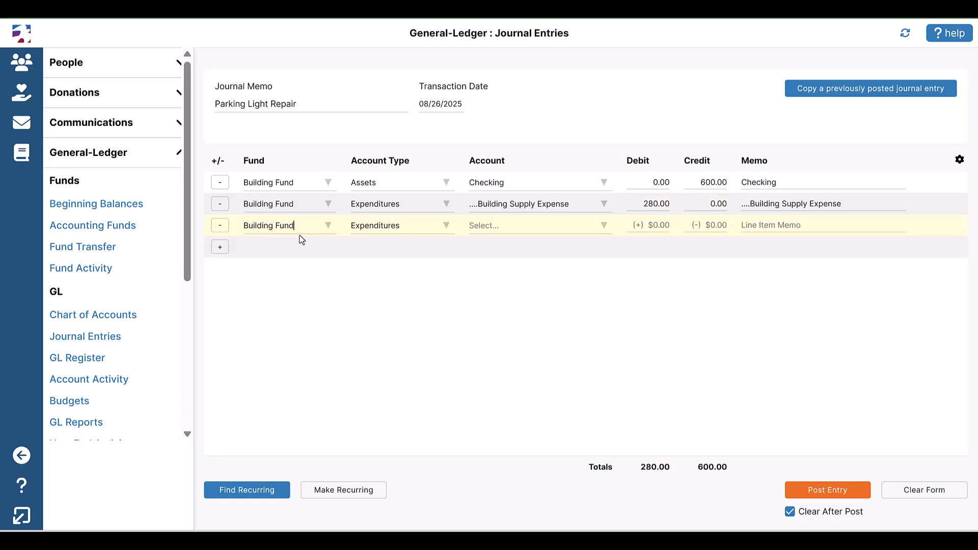
{"action": "left_click", "coordinate": [558, 232]}
{"action": "type", "text": "Labor"}
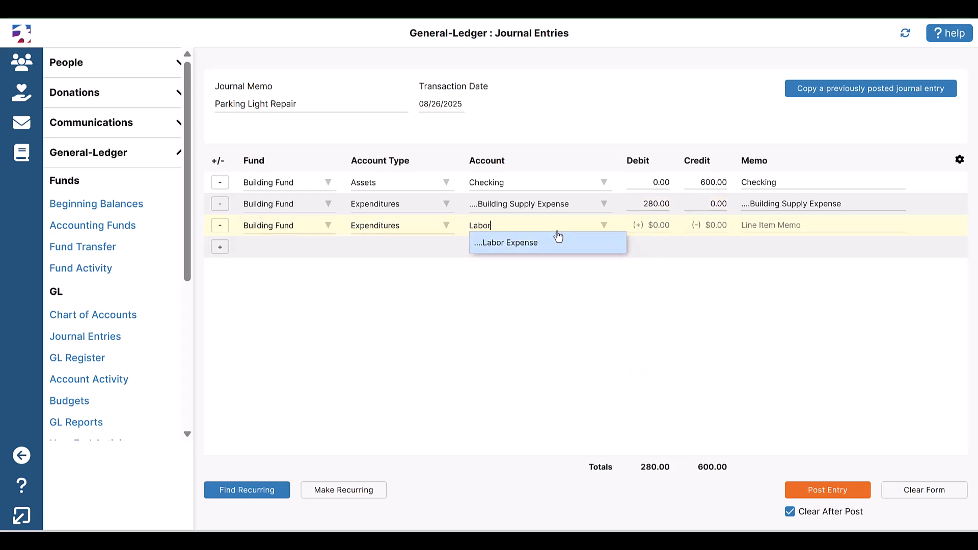
{"action": "left_click", "coordinate": [558, 245]}
{"action": "key", "text": "Tab"}
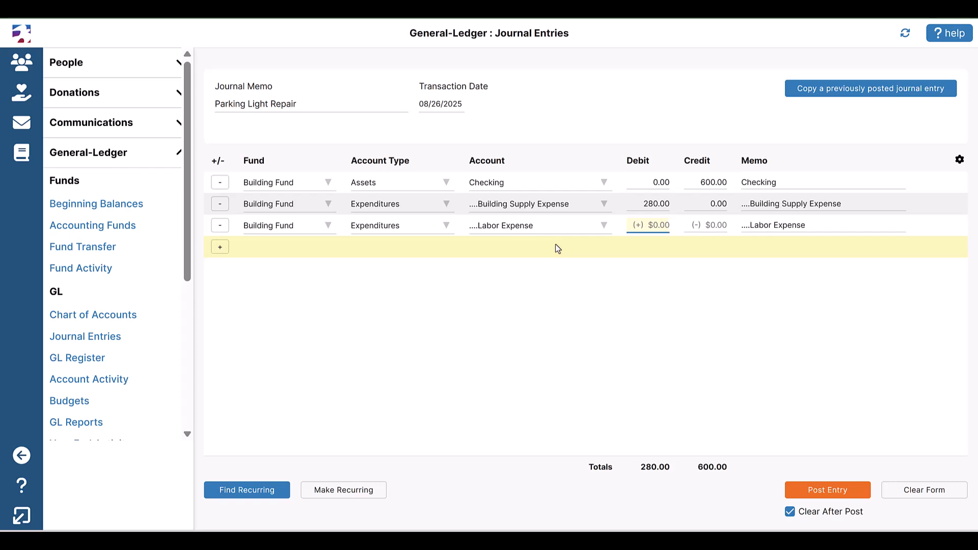
{"action": "type", "text": "320.00"}
{"action": "key", "text": "Tab"}
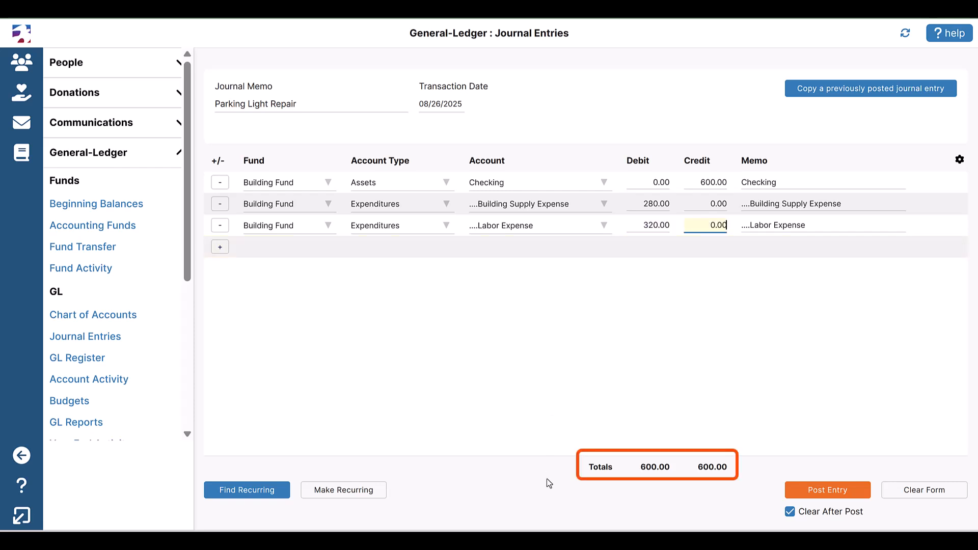
Post the Parking Light Repair journal entry with the Labor Expense debit at 320.00.
{"action": "left_click", "coordinate": [841, 497]}
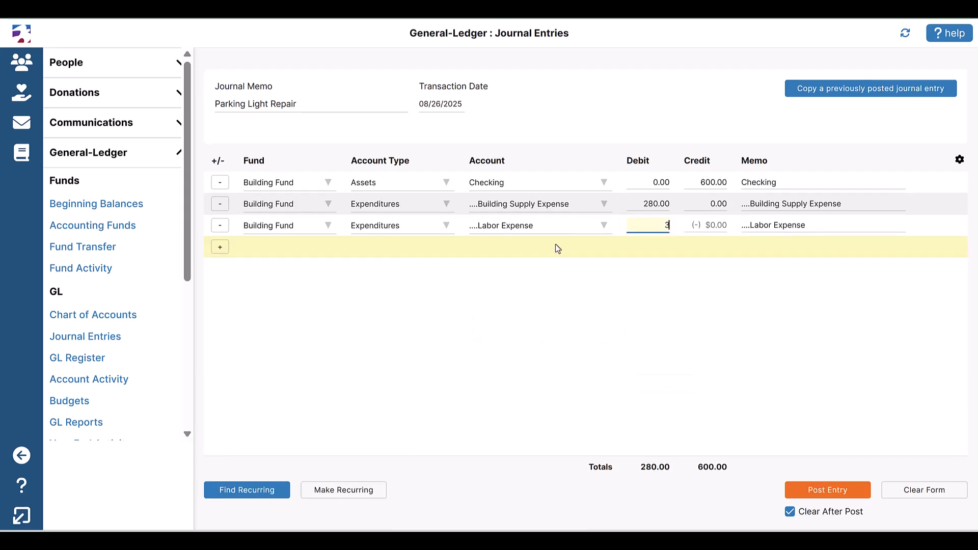
{"action": "type", "text": "320"}
{"action": "key", "text": "Tab"}
{"action": "left_click", "coordinate": [841, 496]}
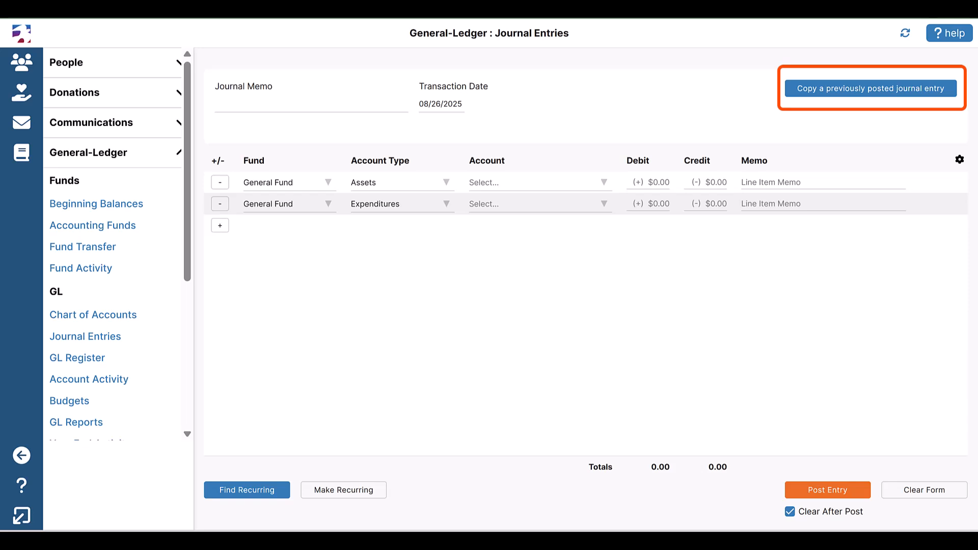
Search the previously posted journal entries for "Staff" and copy the Staff Benefits entry dated 07/15/2025.
{"action": "left_click", "coordinate": [854, 95]}
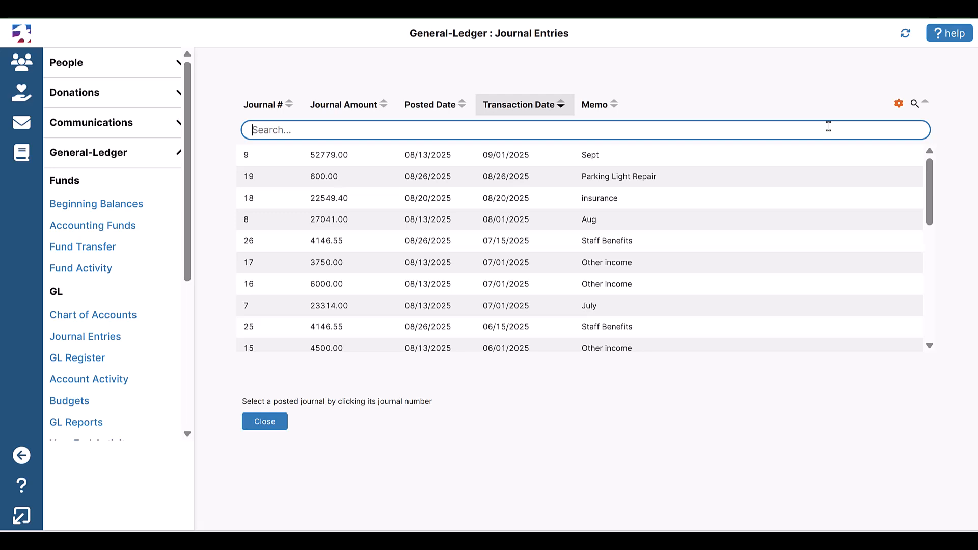
{"action": "type", "text": "Sta"}
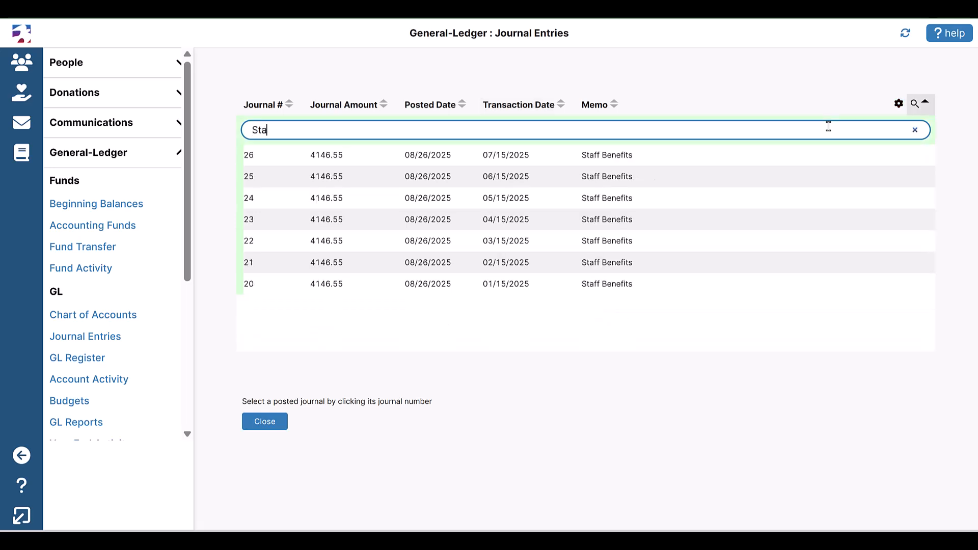
{"action": "type", "text": "ff"}
{"action": "left_click", "coordinate": [688, 163]}
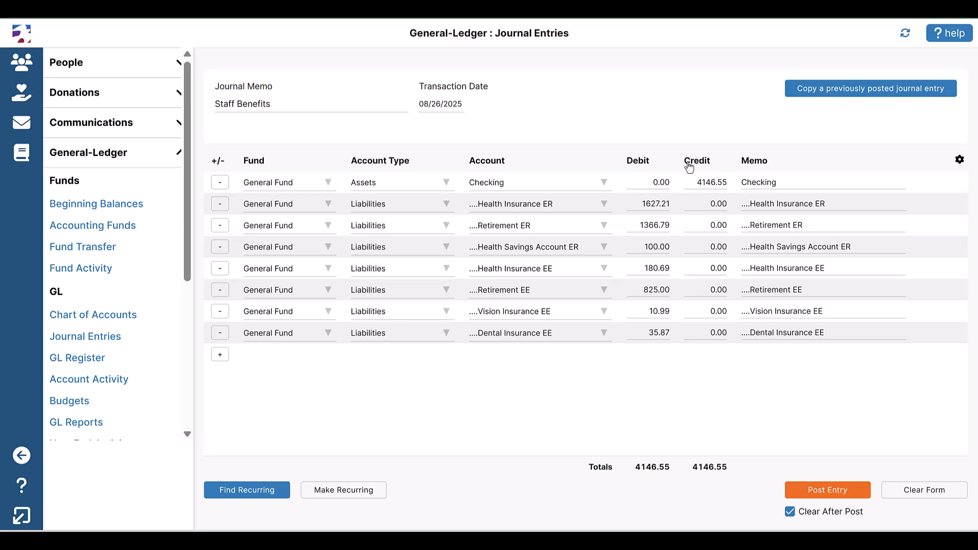
Set the transaction date of the copied Staff Benefits entry to 08/15/2025 and post it.
{"action": "double_click", "coordinate": [436, 104]}
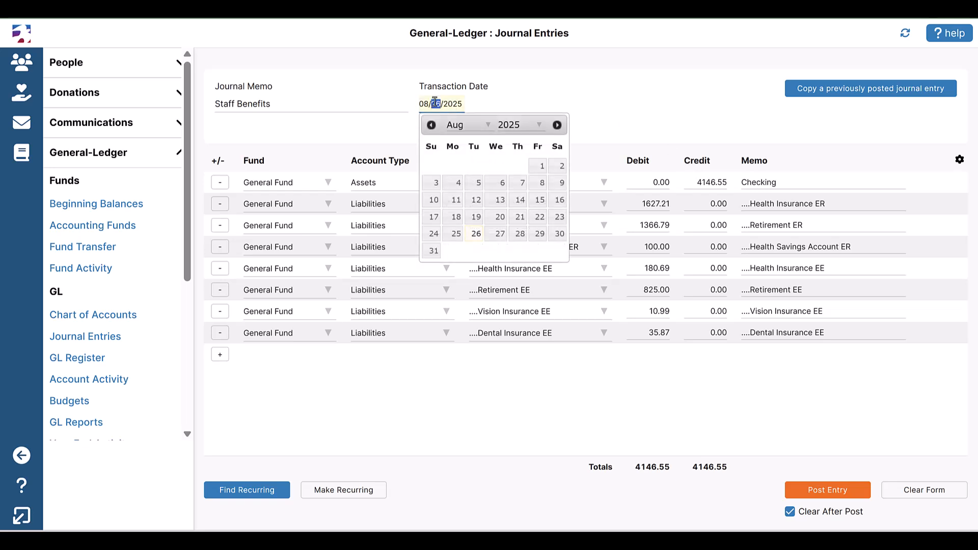
{"action": "type", "text": "15"}
{"action": "key", "text": "Tab"}
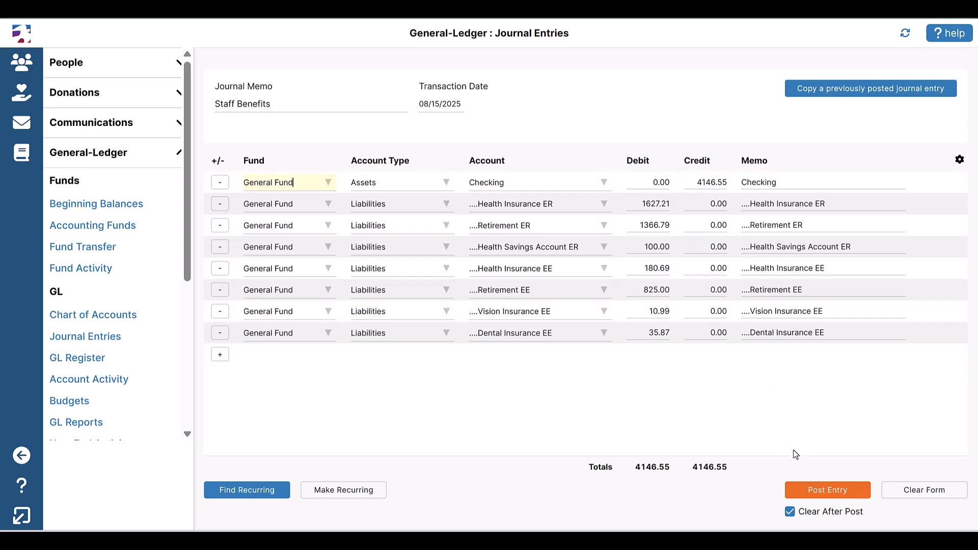
{"action": "left_click", "coordinate": [820, 490]}
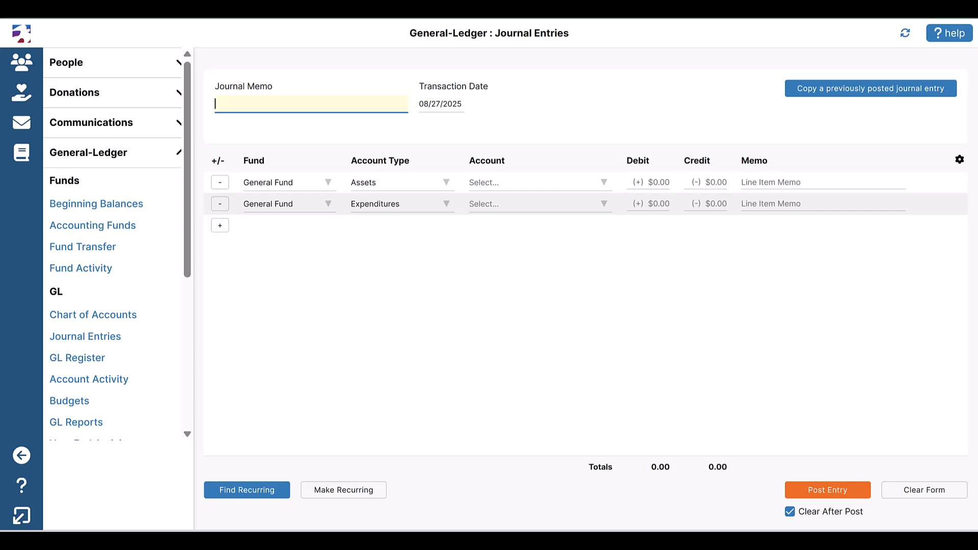
Enter "Recurring Transfer from General Fund" as the journal memo and set the transaction date to 08/01/2025.
{"action": "type", "text": "Red"}
{"action": "type", "text": "urring "}
{"action": "type", "text": "Transf"}
{"action": "type", "text": "er"}
{"action": "type", "text": " from G"}
{"action": "type", "text": "enera"}
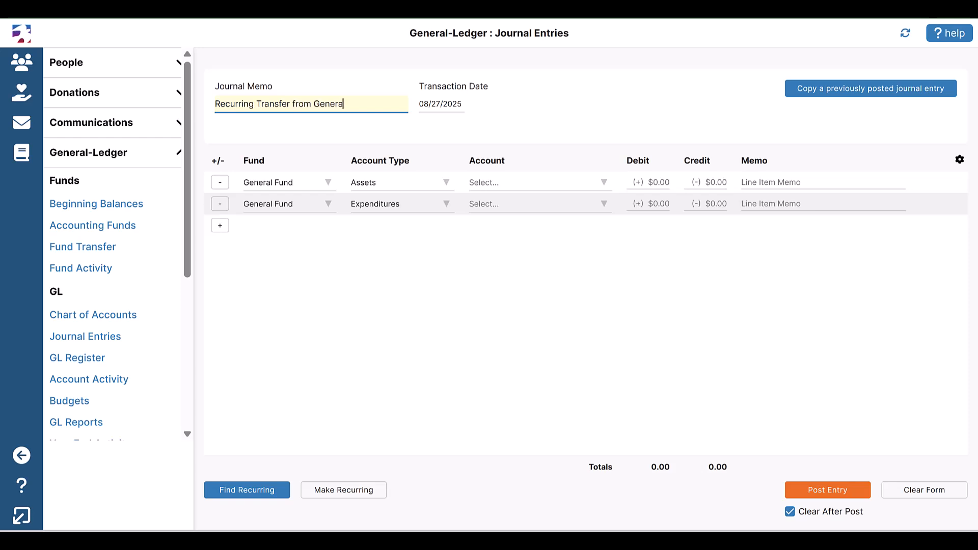
{"action": "type", "text": "l Fund"}
{"action": "key", "text": "Tab"}
{"action": "type", "text": "8/"}
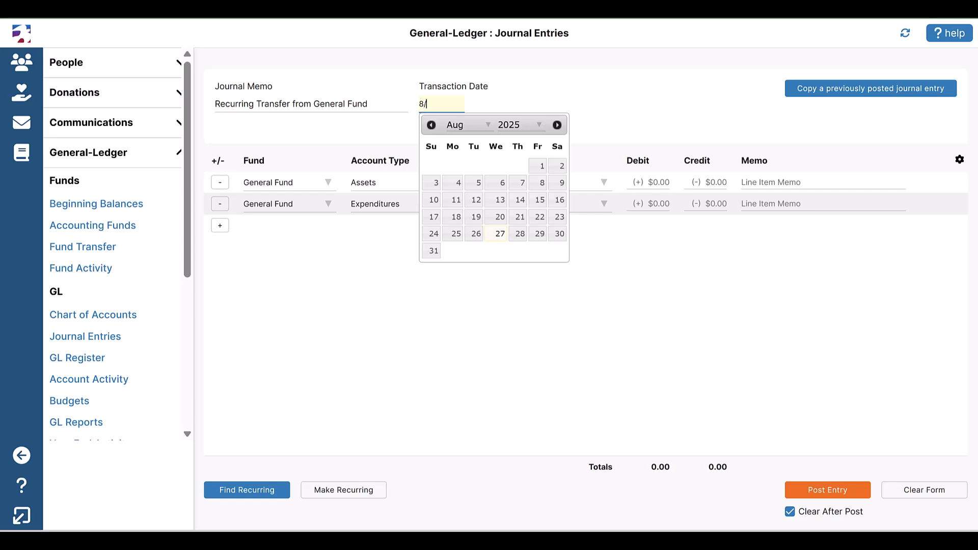
{"action": "type", "text": "01/2025"}
{"action": "key", "text": "Tab"}
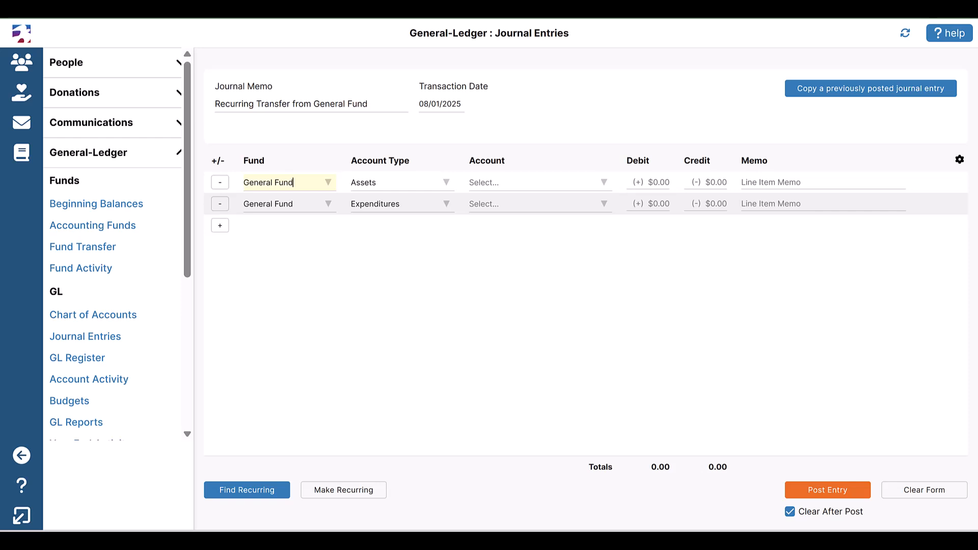
Assign the Checking account to the General Fund Assets line and enter a credit of 10000.00.
{"action": "key", "text": "Tab"}
{"action": "key", "text": "Tab"}
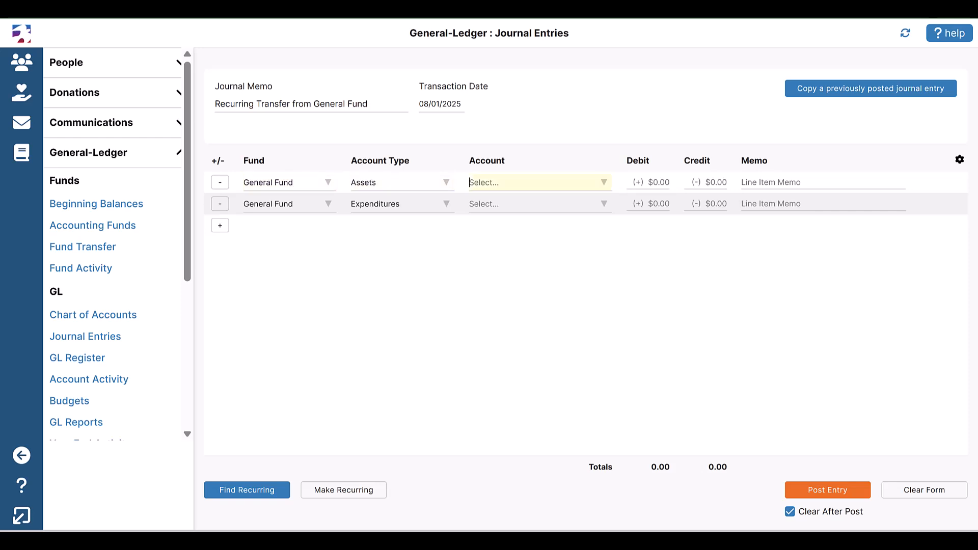
{"action": "type", "text": "check"}
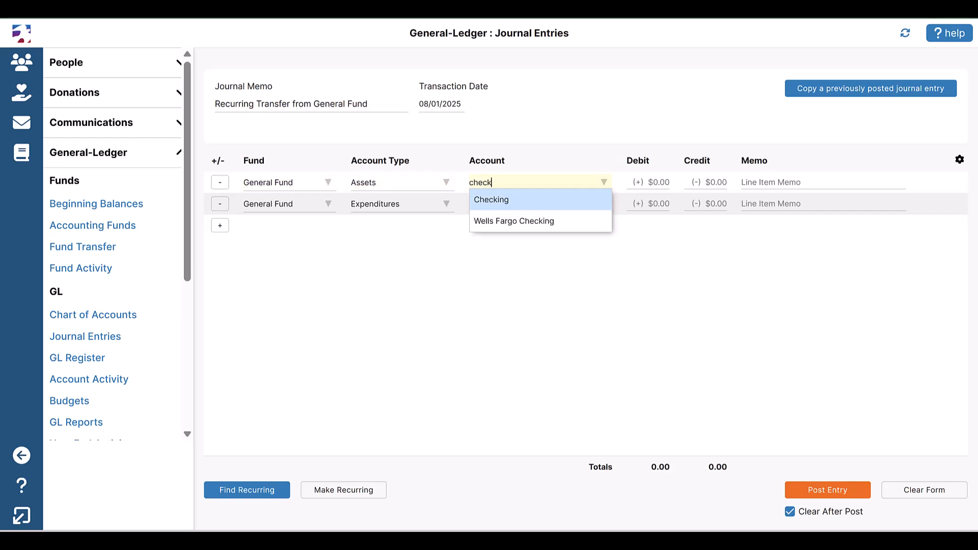
{"action": "key", "text": "Tab"}
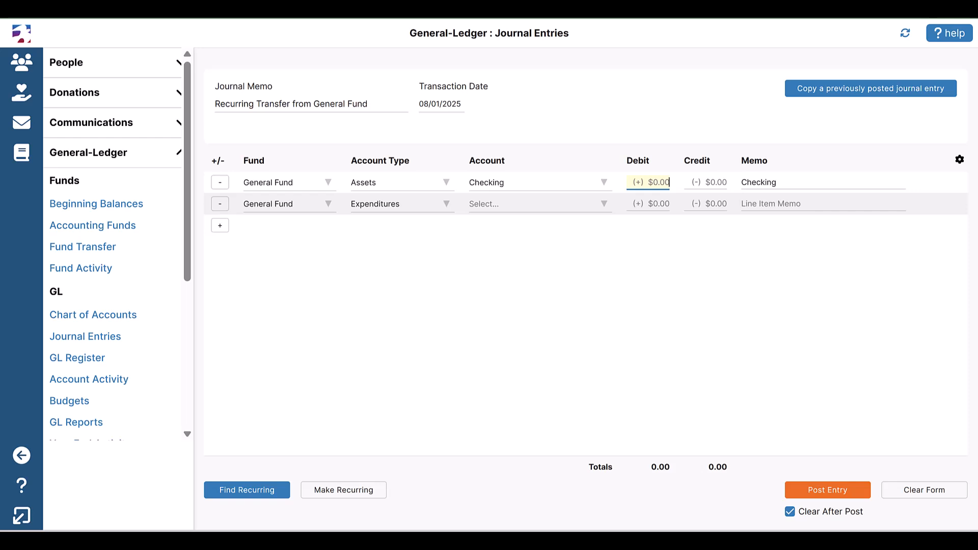
{"action": "key", "text": "Tab"}
{"action": "type", "text": "10000"}
{"action": "key", "text": "Tab"}
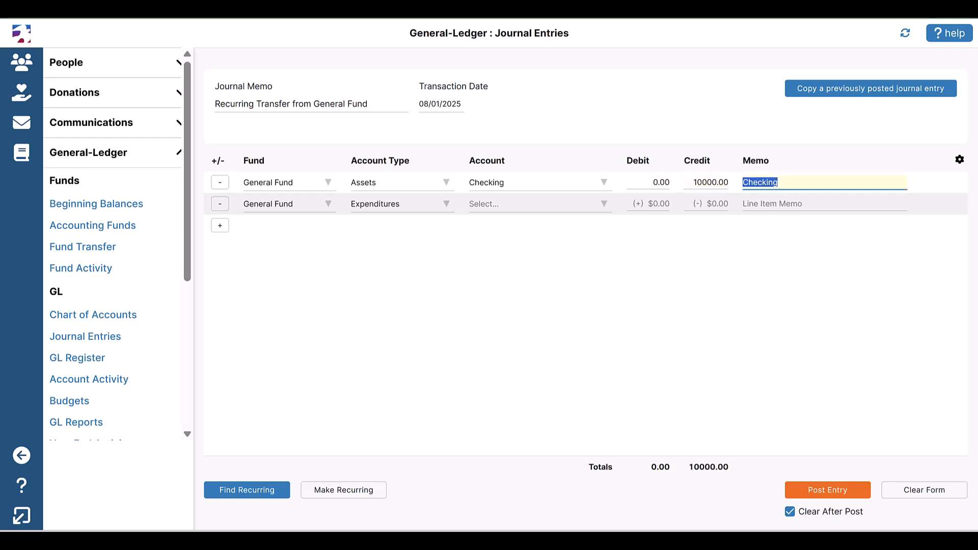
Change the second General Fund line to Revenues with the Pledge Income account and a debit of 10000.00.
{"action": "key", "text": "Tab"}
{"action": "key", "text": "Tab"}
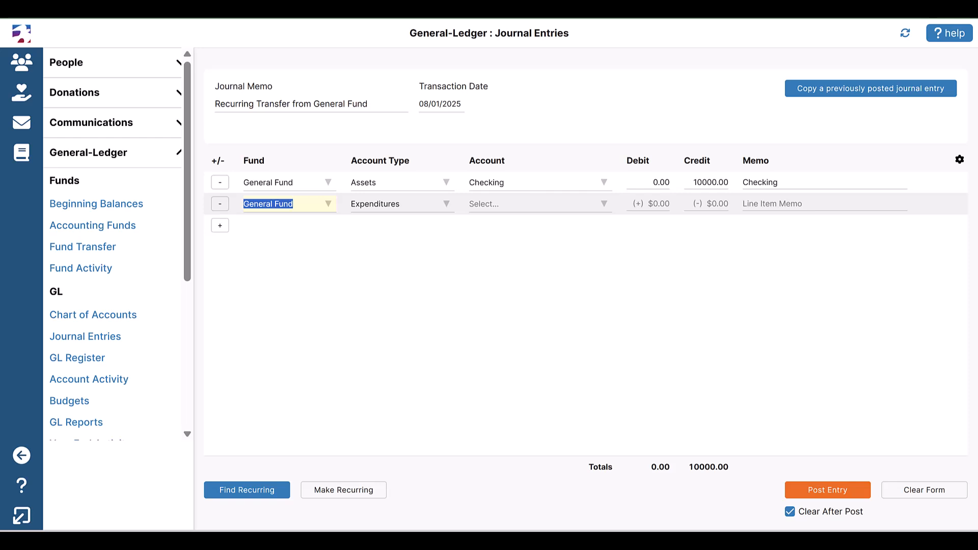
{"action": "key", "text": "Tab"}
{"action": "type", "text": "rev"}
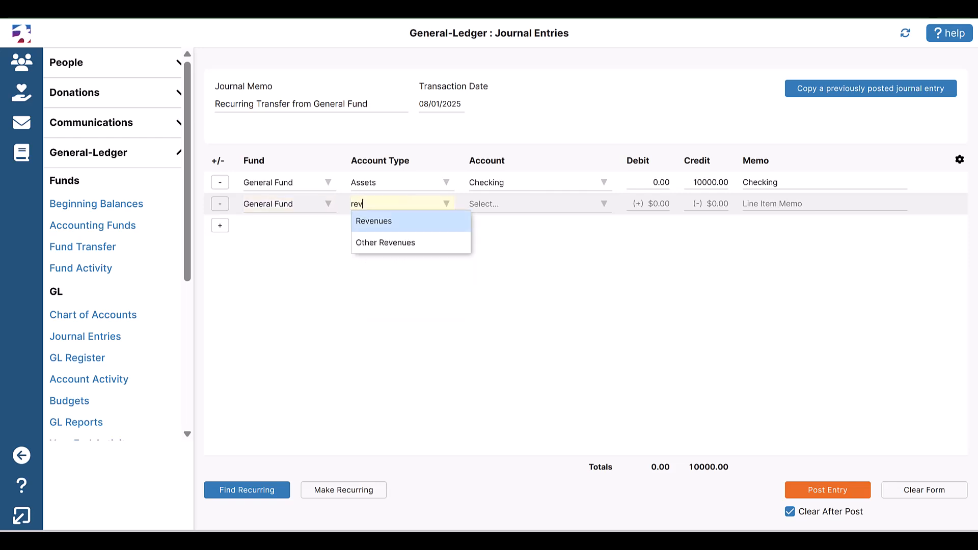
{"action": "key", "text": "Tab"}
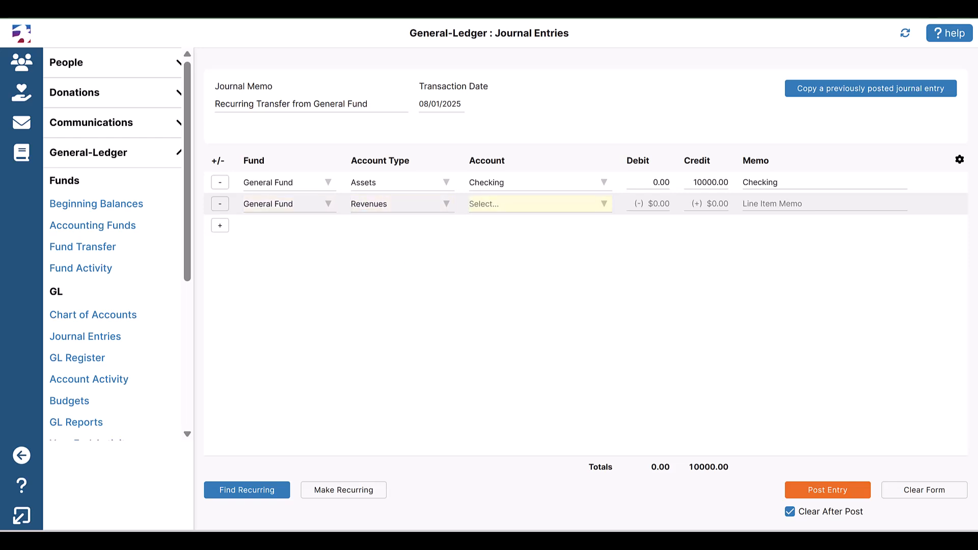
{"action": "type", "text": "pl"}
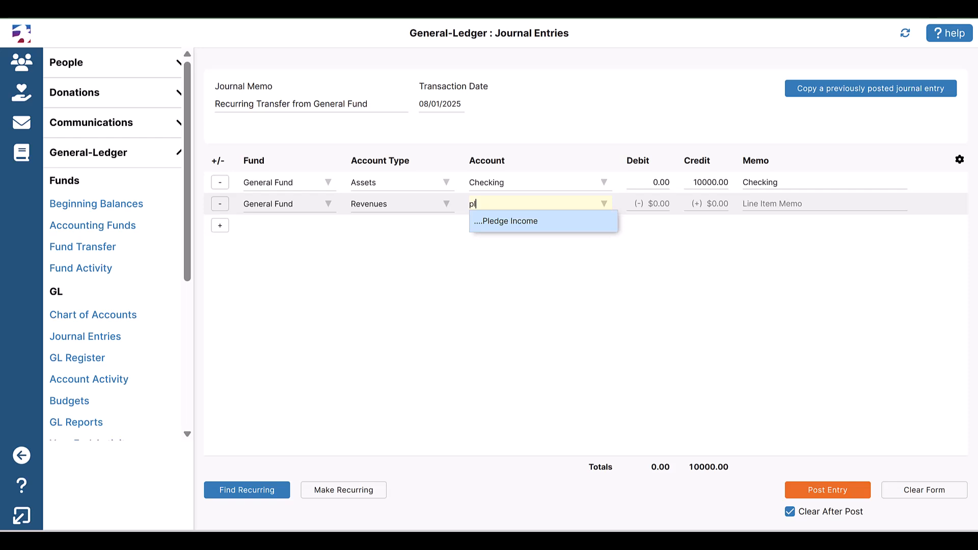
{"action": "key", "text": "Tab"}
{"action": "type", "text": "10"}
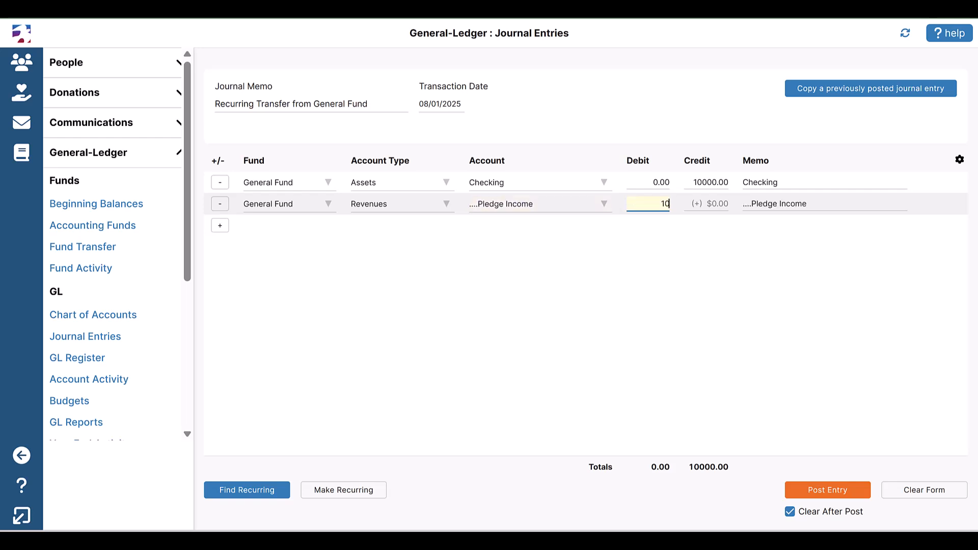
{"action": "type", "text": "000"}
{"action": "key", "text": "Tab"}
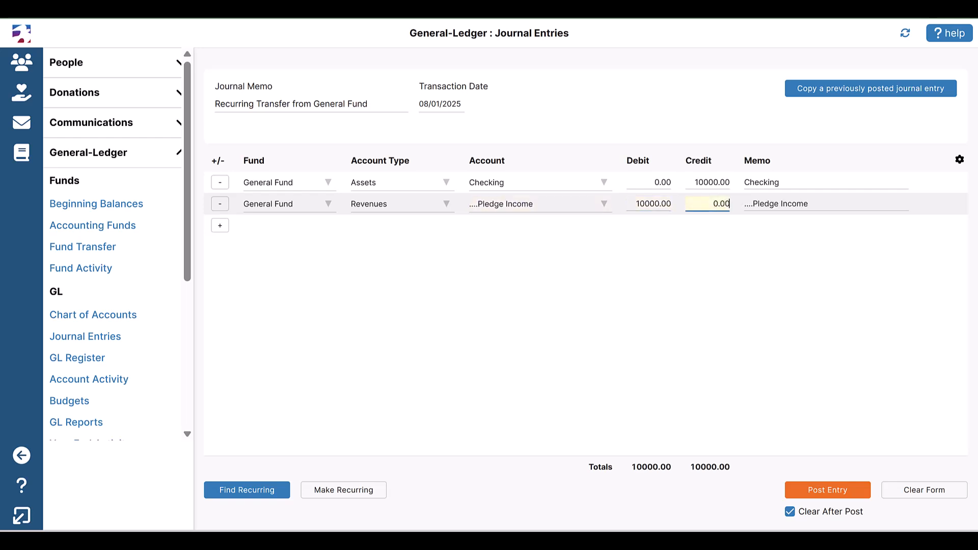
Add a Memorial Fund line of type Assets with the Money Market Account and a debit of 2500.00.
{"action": "key", "text": "Tab"}
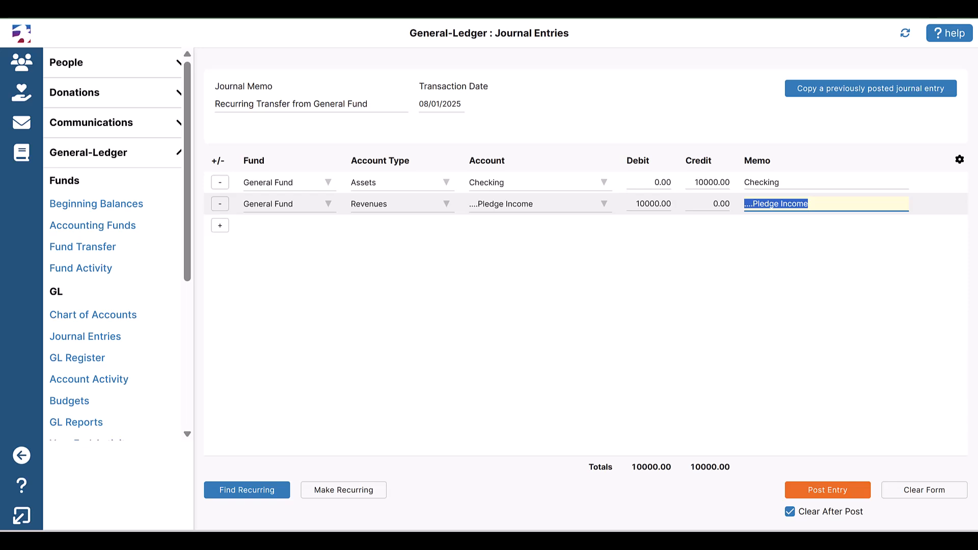
{"action": "key", "text": "Tab"}
{"action": "key", "text": "Return"}
{"action": "type", "text": "me"}
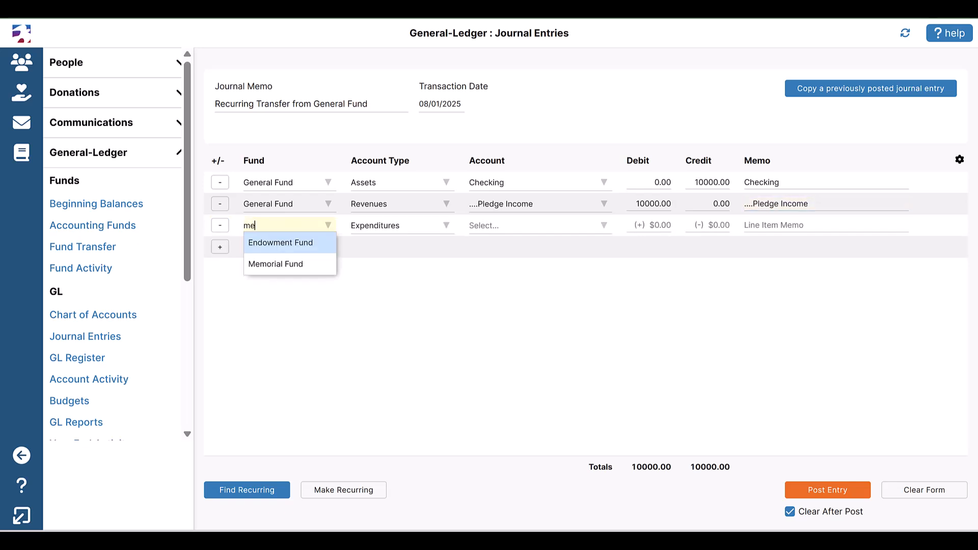
{"action": "key", "text": "Down"}
{"action": "key", "text": "Tab"}
{"action": "type", "text": "ass"}
{"action": "key", "text": "Tab"}
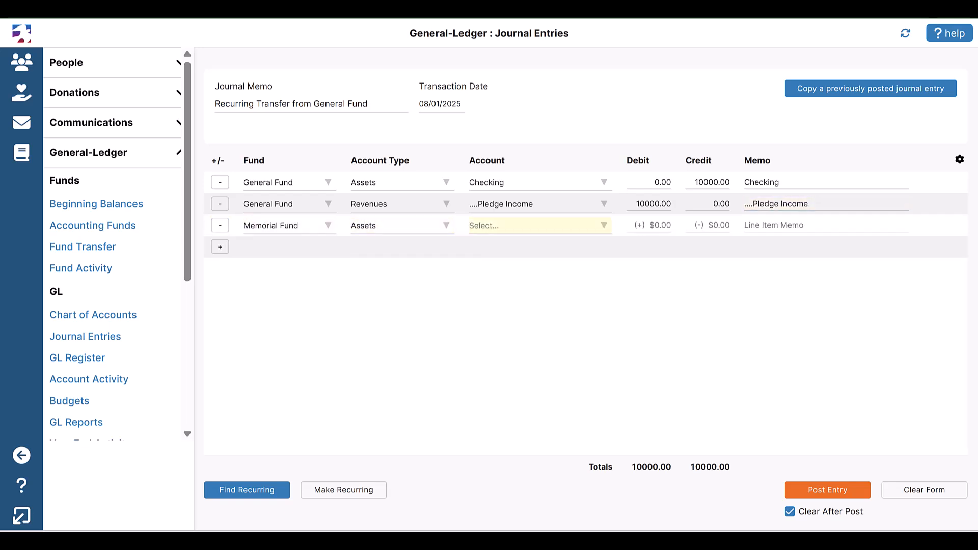
{"action": "type", "text": "mon"}
{"action": "key", "text": "Tab"}
{"action": "type", "text": "2500"}
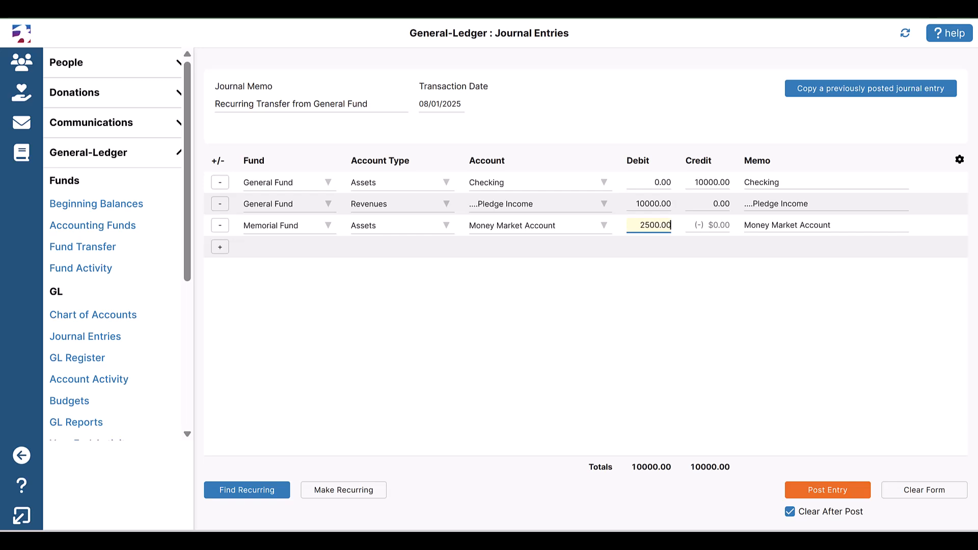
{"action": "key", "text": "Tab"}
{"action": "key", "text": "Tab"}
{"action": "key", "text": "Tab"}
Add a Memorial Fund line of type Revenues with the Memorial Income account and a credit of 2500.00.
{"action": "key", "text": "Return"}
{"action": "type", "text": "mem"}
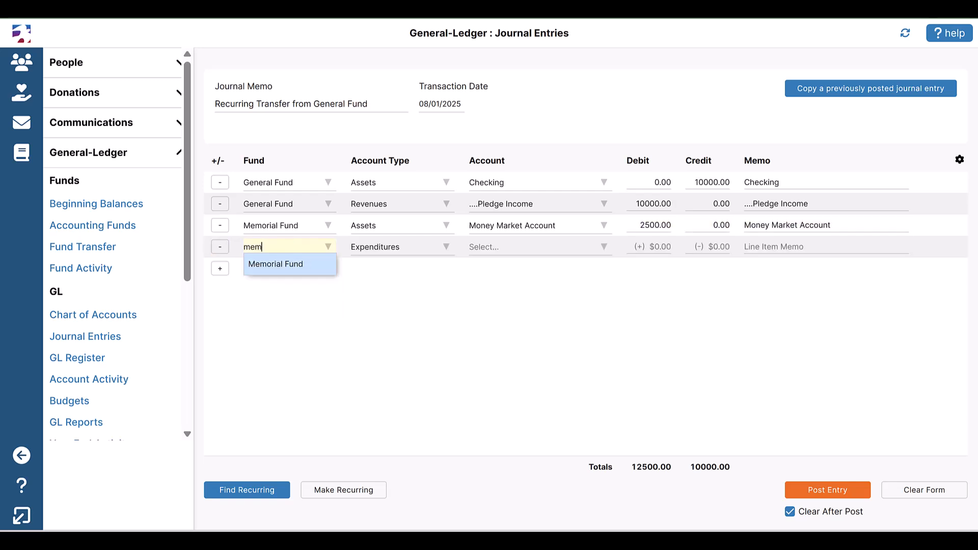
{"action": "key", "text": "Tab"}
{"action": "type", "text": "rev"}
{"action": "key", "text": "Tab"}
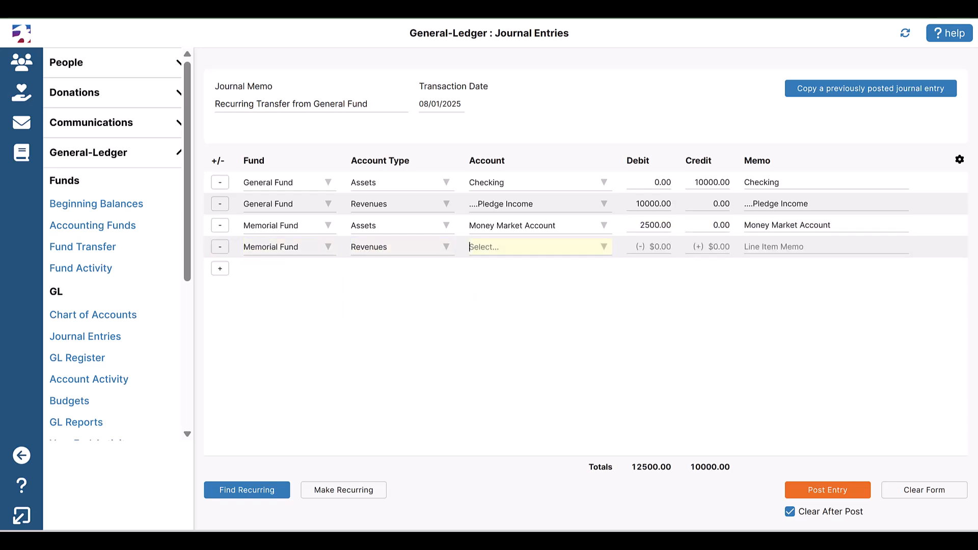
{"action": "type", "text": "mem"}
{"action": "key", "text": "Tab"}
{"action": "key", "text": "Tab"}
{"action": "type", "text": "2500"}
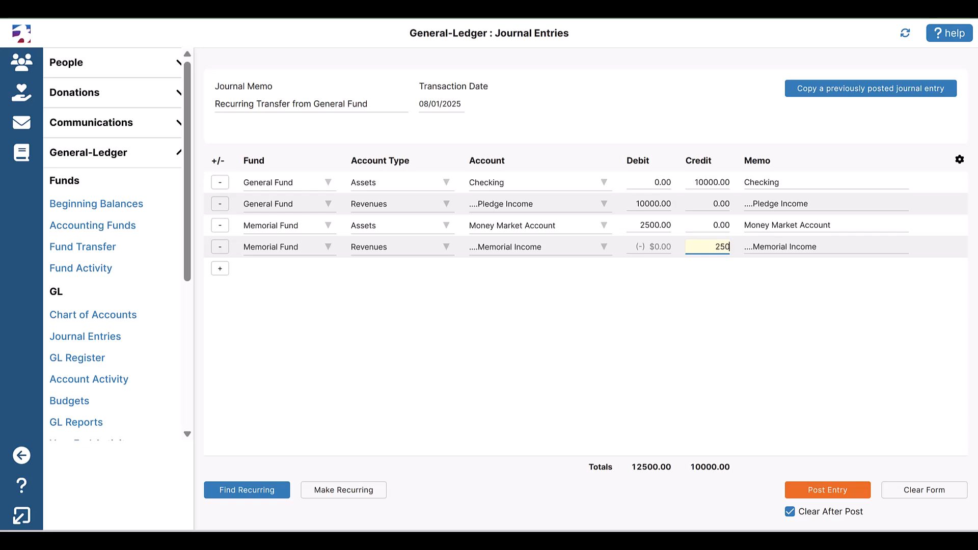
{"action": "key", "text": "Tab"}
{"action": "key", "text": "Tab"}
Add a Mission Fund line of type Assets with the Money Market Account and a debit of 2500.00.
{"action": "key", "text": "Return"}
{"action": "type", "text": "miss"}
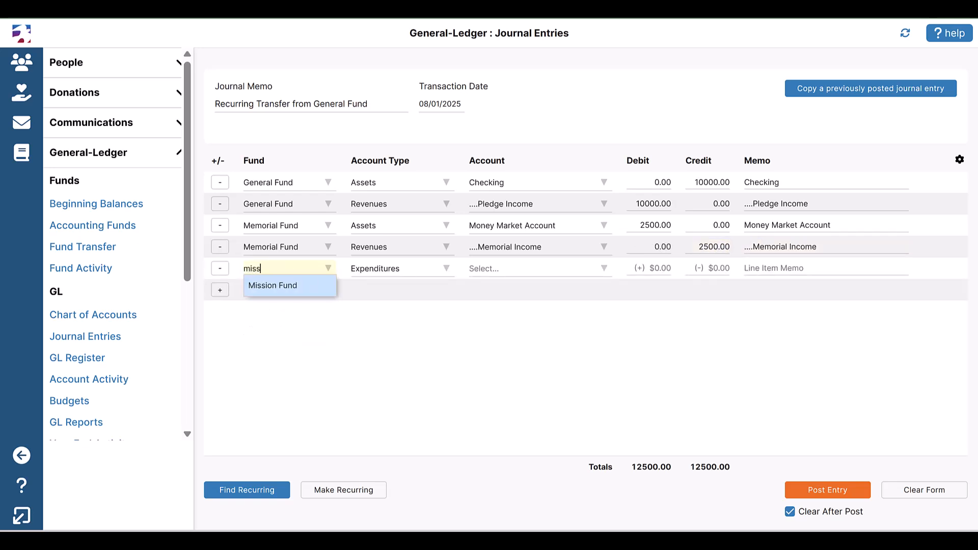
{"action": "key", "text": "Tab"}
{"action": "type", "text": "as"}
{"action": "key", "text": "Tab"}
{"action": "type", "text": "mon"}
{"action": "key", "text": "Tab"}
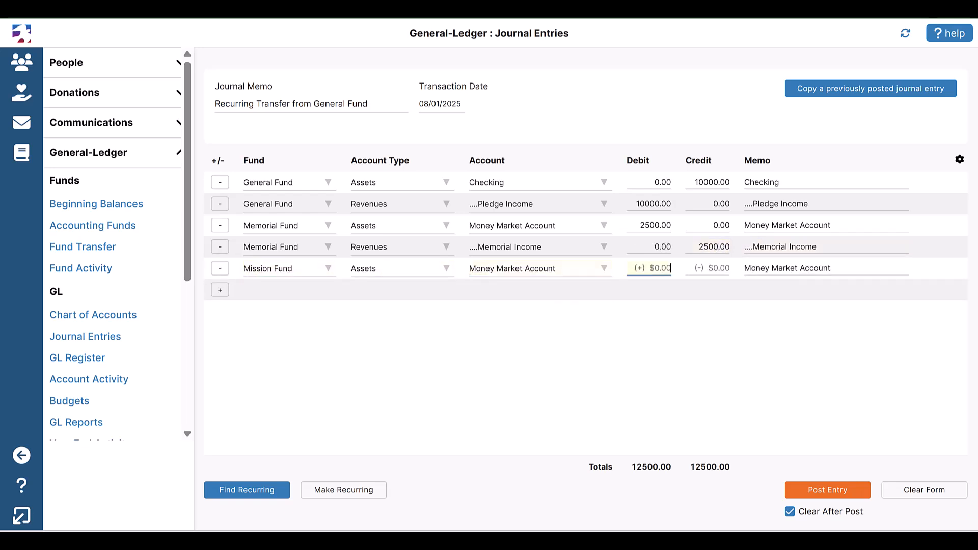
{"action": "type", "text": "2500"}
{"action": "key", "text": "Tab"}
{"action": "key", "text": "Tab"}
{"action": "key", "text": "Tab"}
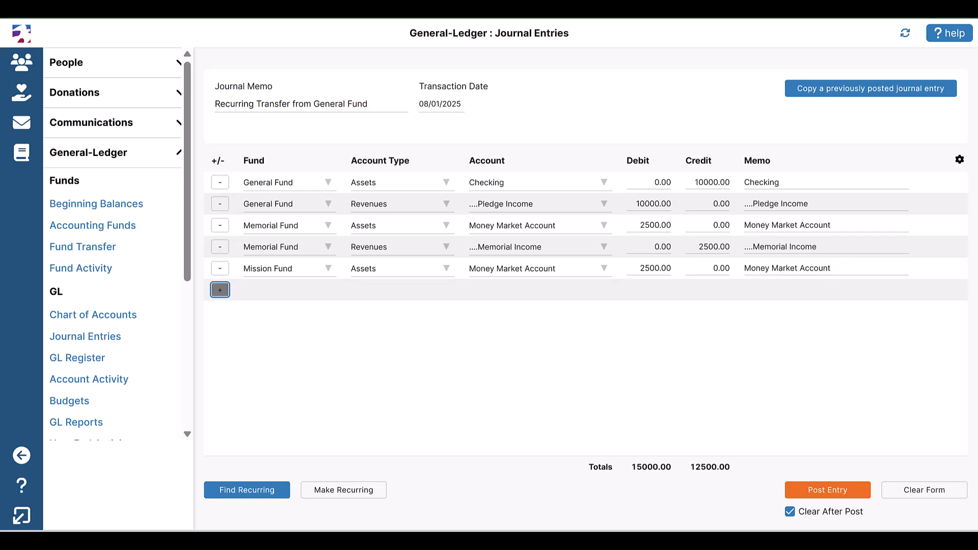
Add a Mission Fund line of type Revenues with the Mission Income account and a credit of 2500.00.
{"action": "key", "text": "Return"}
{"action": "type", "text": "mis"}
{"action": "key", "text": "Tab"}
{"action": "type", "text": "re"}
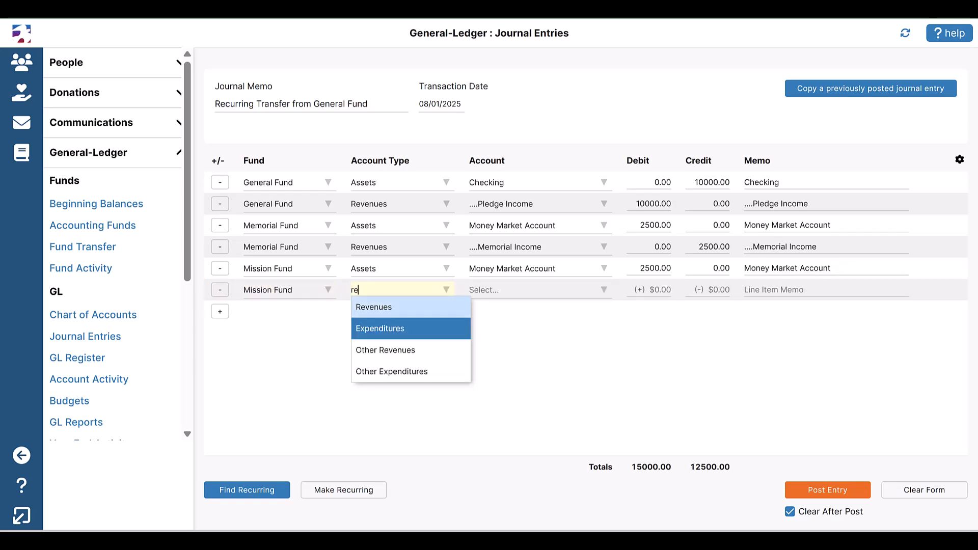
{"action": "key", "text": "Tab"}
{"action": "type", "text": "mis"}
{"action": "key", "text": "Tab"}
{"action": "key", "text": "Tab"}
{"action": "type", "text": "2500"}
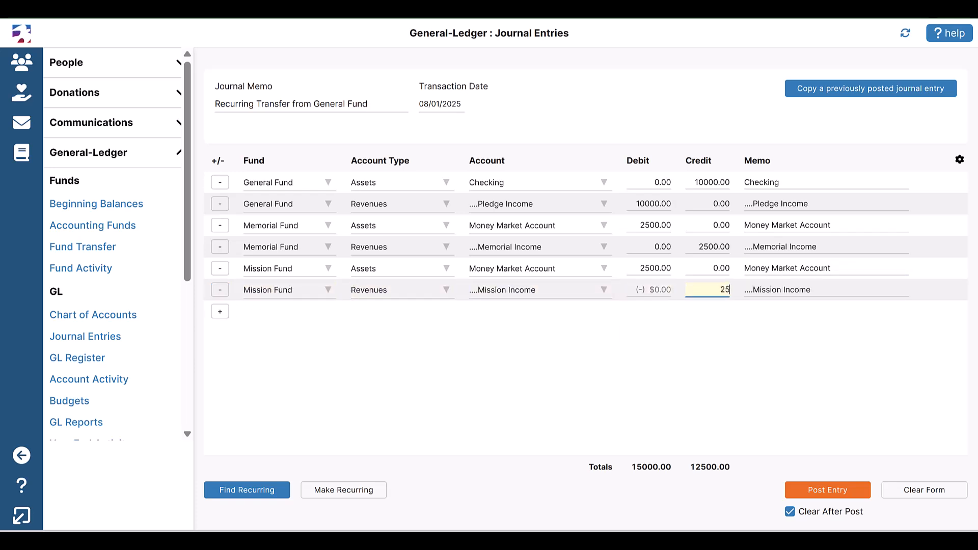
{"action": "key", "text": "Tab"}
{"action": "key", "text": "Tab"}
Add a Building Fund line of type Assets with the Money Market Account and a debit of 5000.00.
{"action": "key", "text": "Return"}
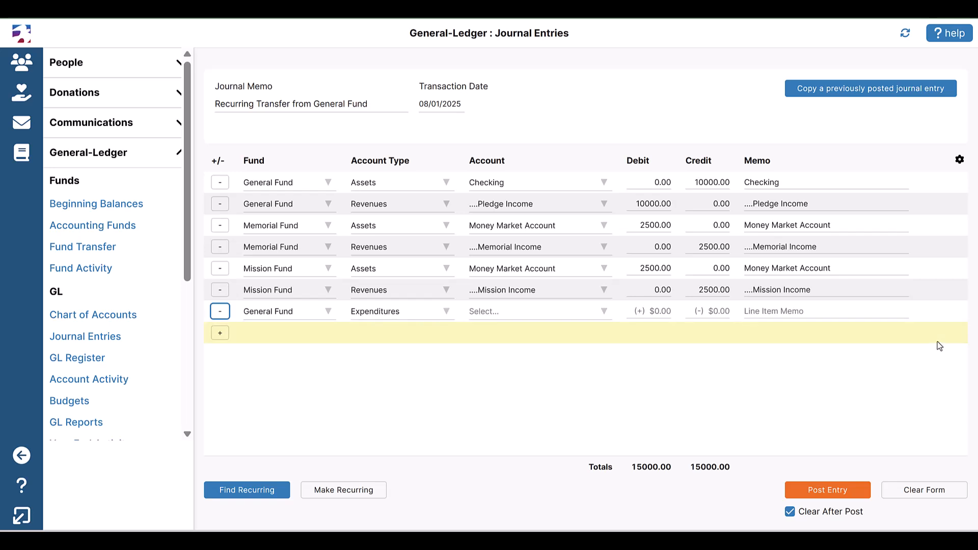
{"action": "key", "text": "Tab"}
{"action": "type", "text": "bui"}
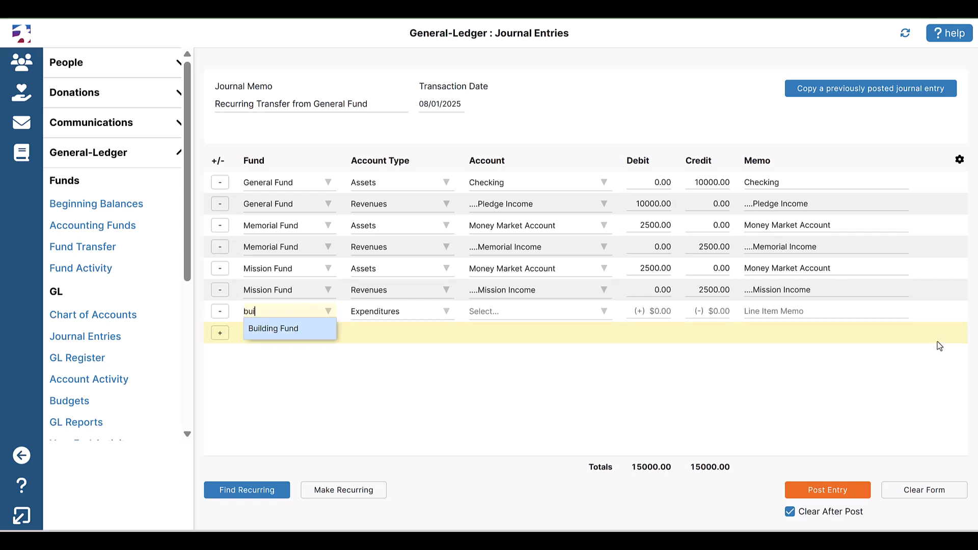
{"action": "key", "text": "Tab"}
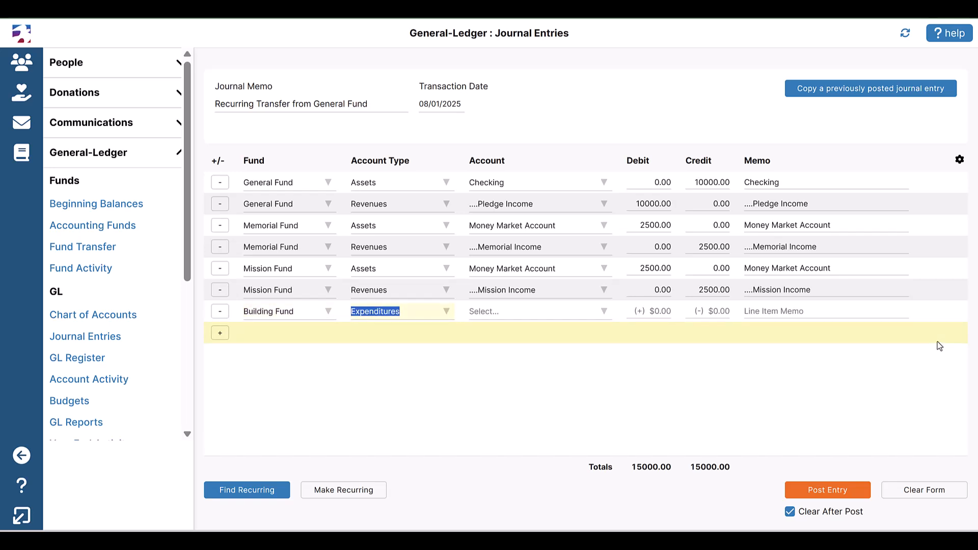
{"action": "type", "text": "ass"}
{"action": "key", "text": "Tab"}
{"action": "type", "text": "mon"}
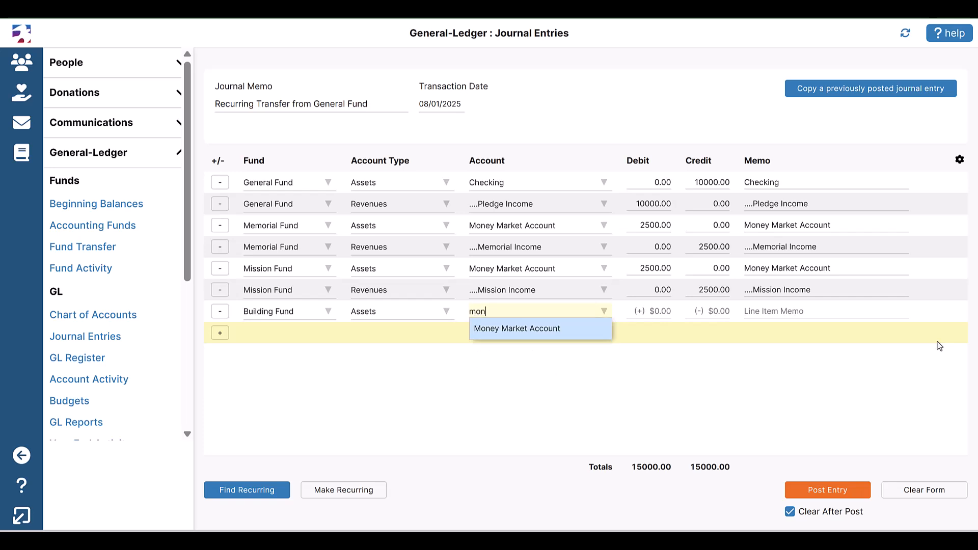
{"action": "key", "text": "Tab"}
{"action": "type", "text": "5"}
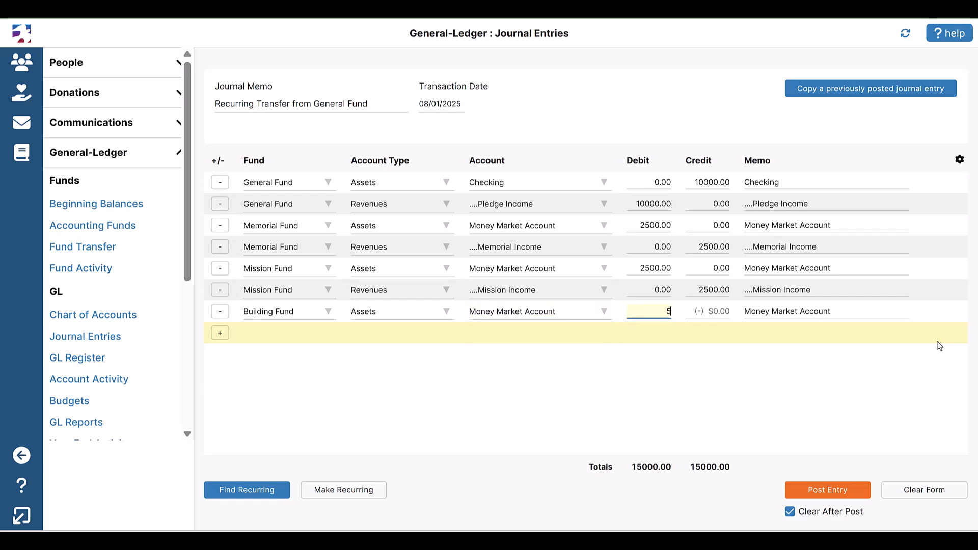
{"action": "type", "text": "000.00"}
{"action": "key", "text": "Tab"}
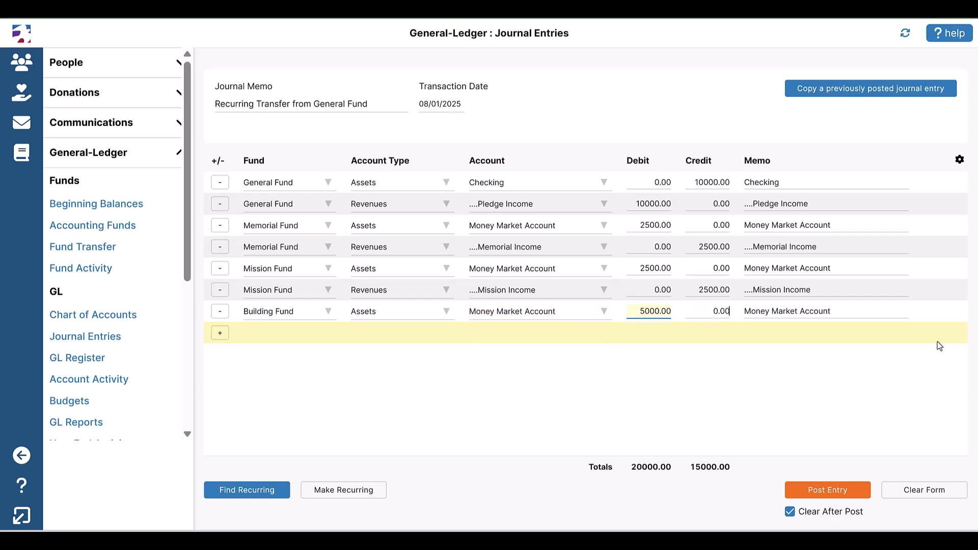
{"action": "key", "text": "Tab"}
{"action": "key", "text": "Tab"}
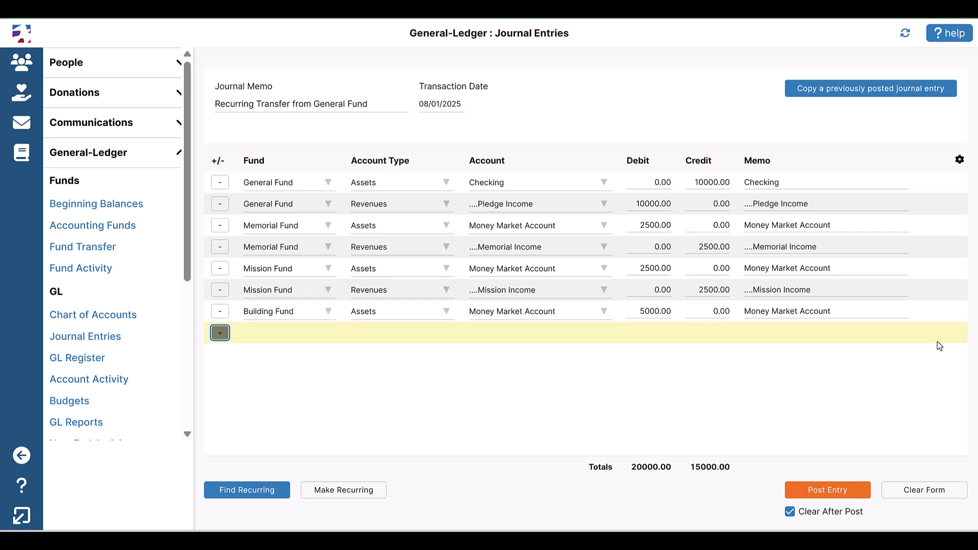
Add a Building Fund line of type Revenues with the Debt Reduction account and a credit of 5000.00.
{"action": "key", "text": "Return"}
{"action": "key", "text": "Tab"}
{"action": "type", "text": "bui"}
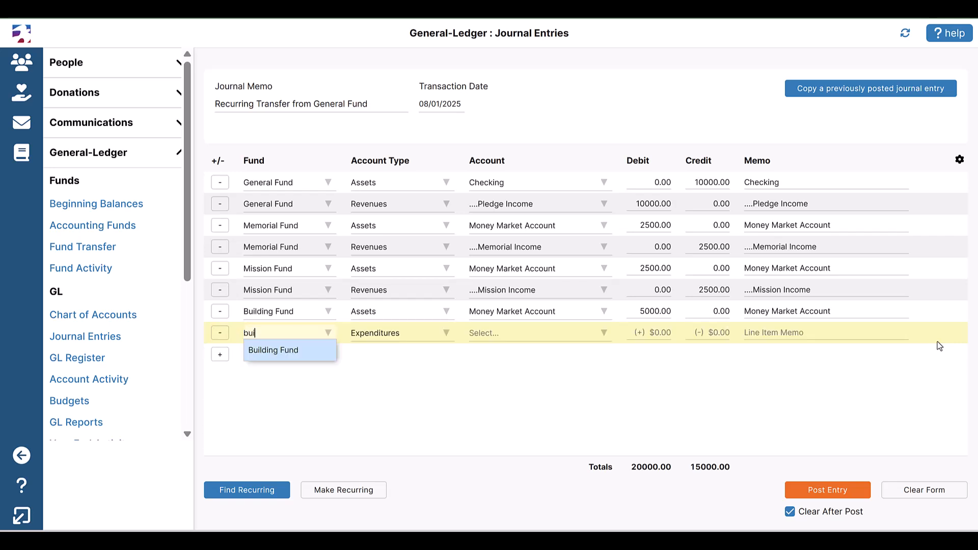
{"action": "key", "text": "Tab"}
{"action": "type", "text": "re"}
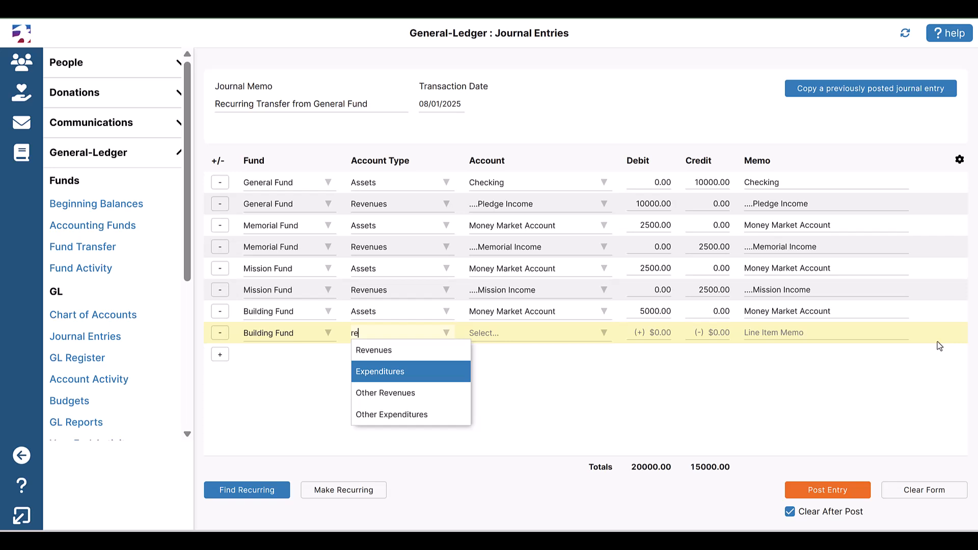
{"action": "key", "text": "Up"}
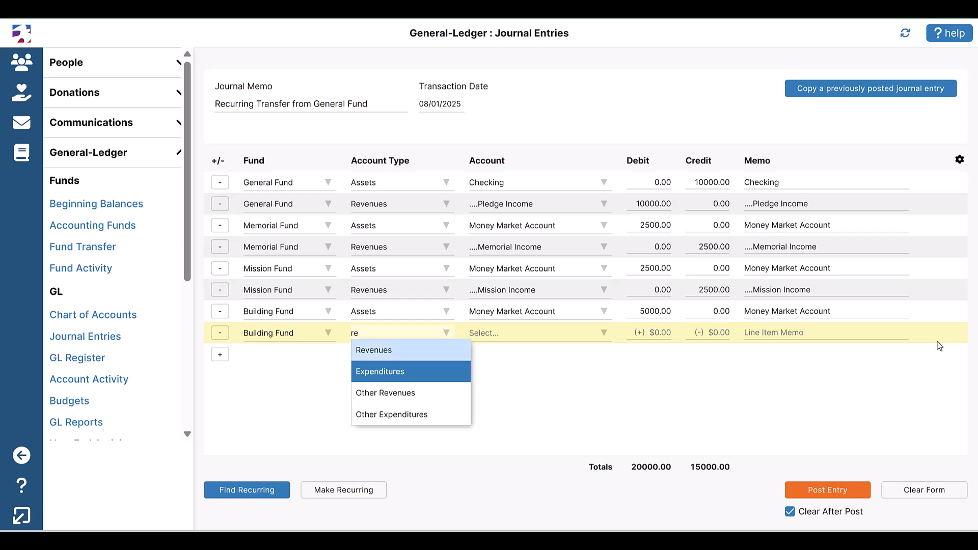
{"action": "key", "text": "Tab"}
{"action": "type", "text": "deb"}
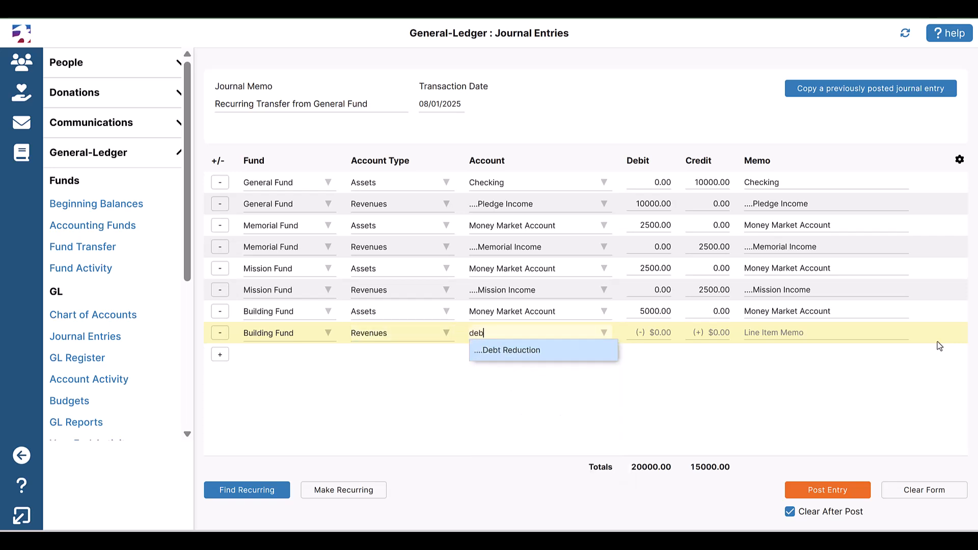
{"action": "key", "text": "Tab"}
{"action": "key", "text": "Tab"}
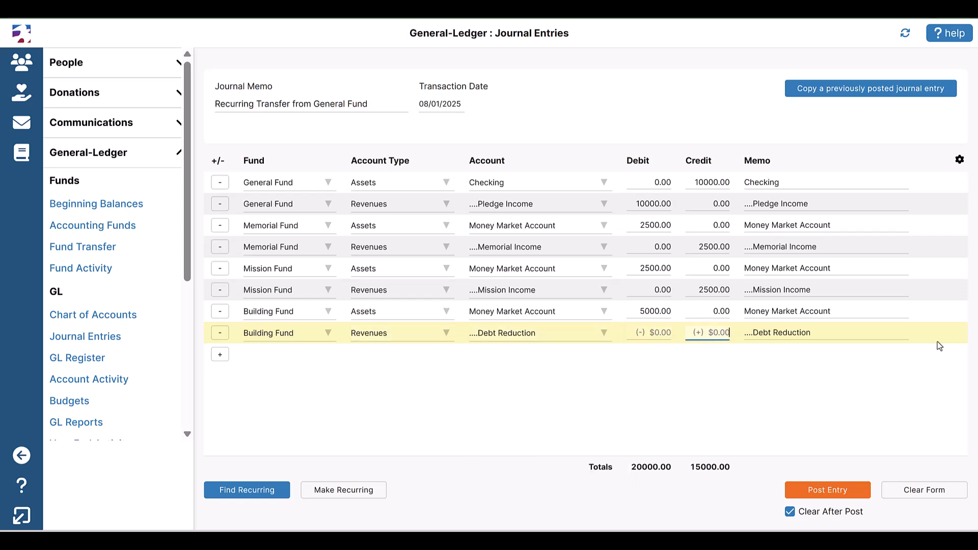
{"action": "type", "text": "5000.00"}
{"action": "key", "text": "Tab"}
{"action": "key", "text": "Tab"}
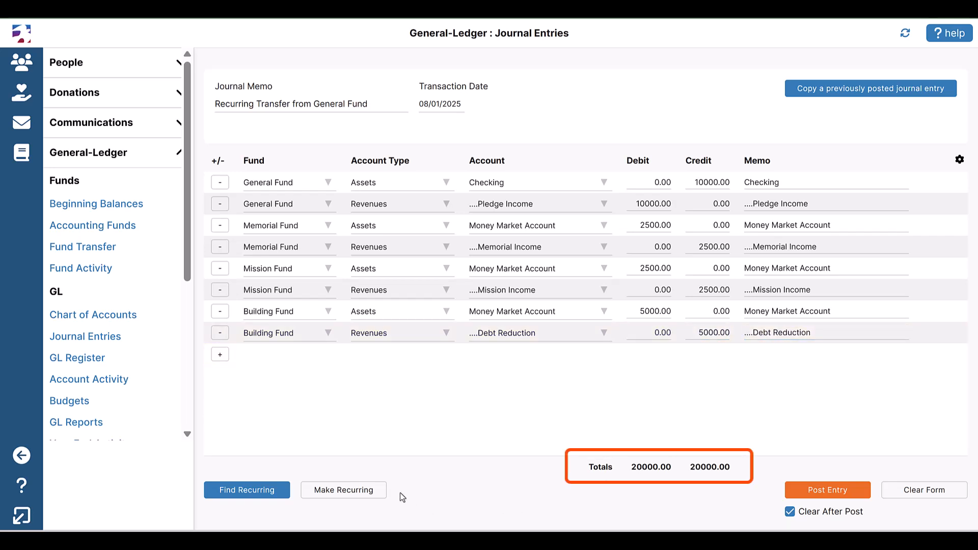
Save the entry as a recurring journal named "Monthly General fund transfer", monthly on day 1, and post the current entry.
{"action": "left_click", "coordinate": [343, 490]}
{"action": "type", "text": "Monthl"}
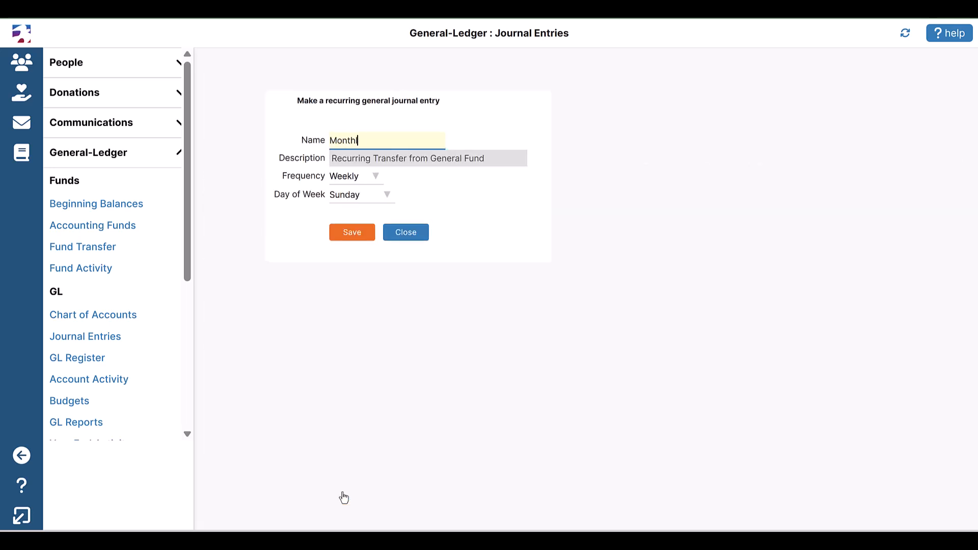
{"action": "type", "text": "y General fund transfer"}
{"action": "key", "text": "Tab"}
{"action": "key", "text": "Tab"}
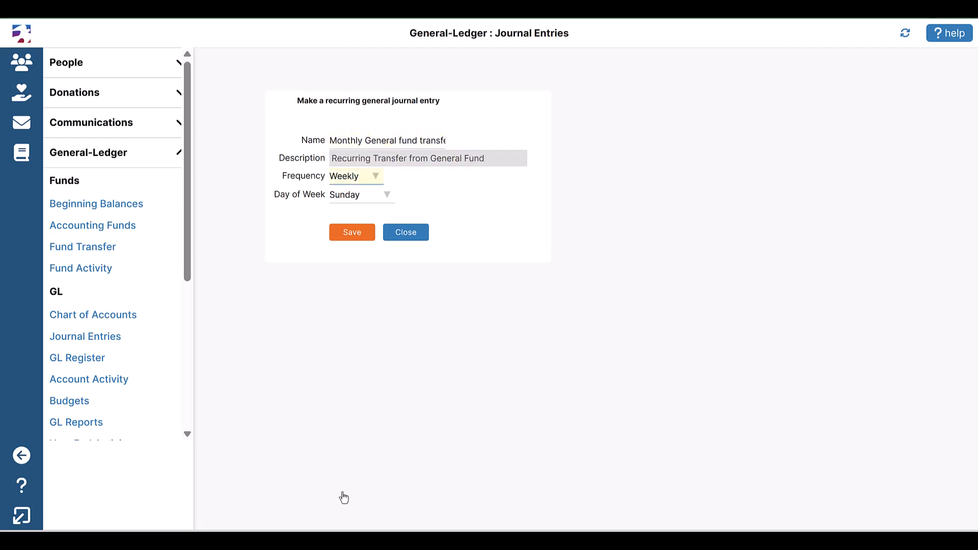
{"action": "key", "text": "Down"}
{"action": "key", "text": "Tab"}
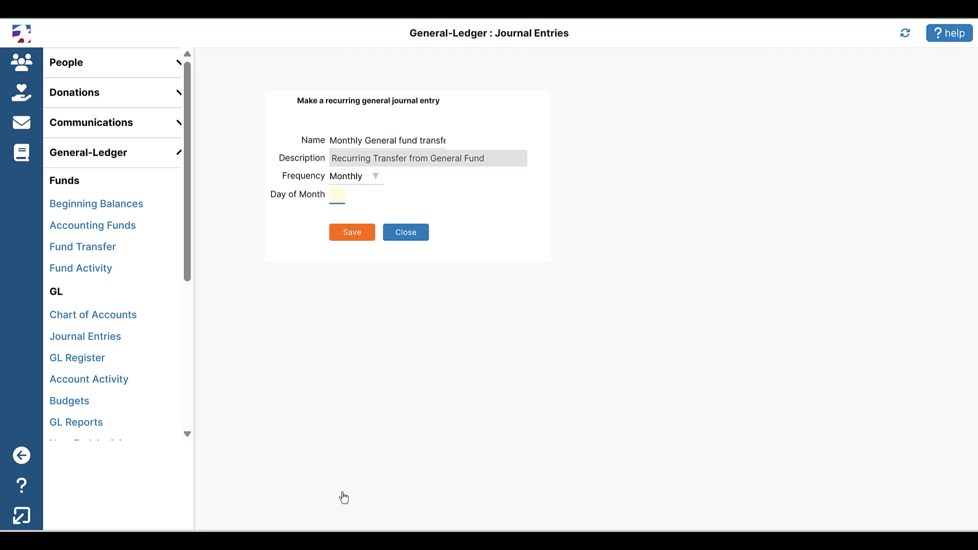
{"action": "type", "text": "1"}
{"action": "left_click", "coordinate": [349, 239]}
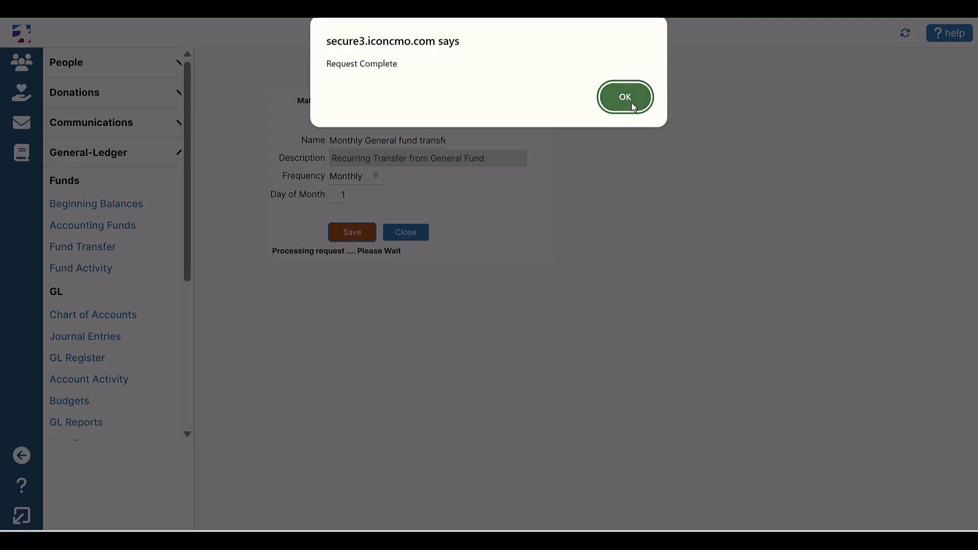
{"action": "left_click", "coordinate": [626, 97]}
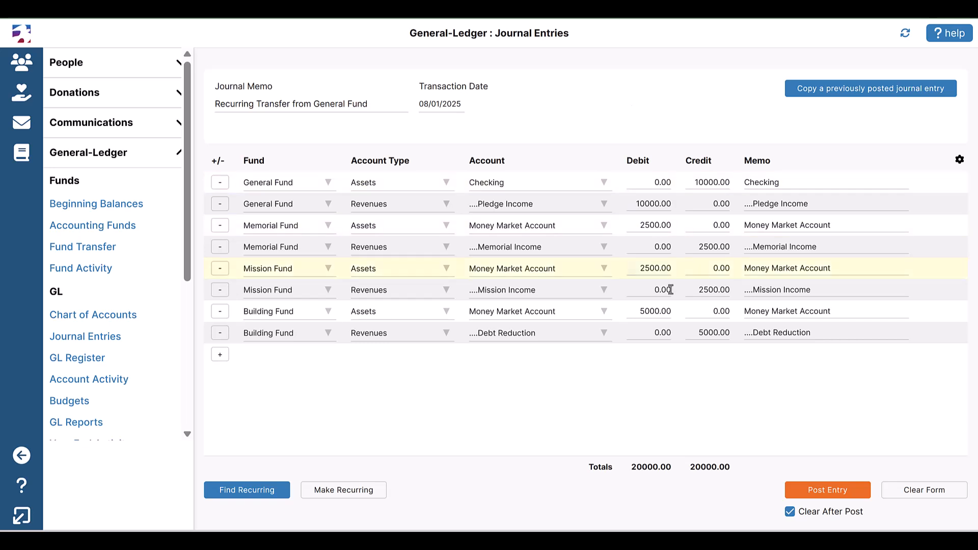
{"action": "left_click", "coordinate": [822, 494]}
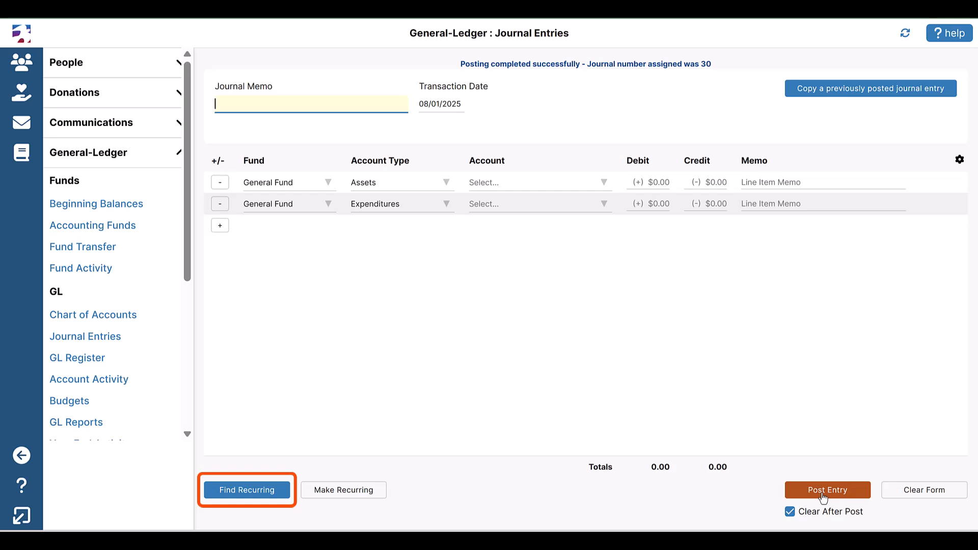
Load the recurring entry "Monthly General fund transfer" and set its transaction date to 09/01/2025.
{"action": "left_click", "coordinate": [245, 492]}
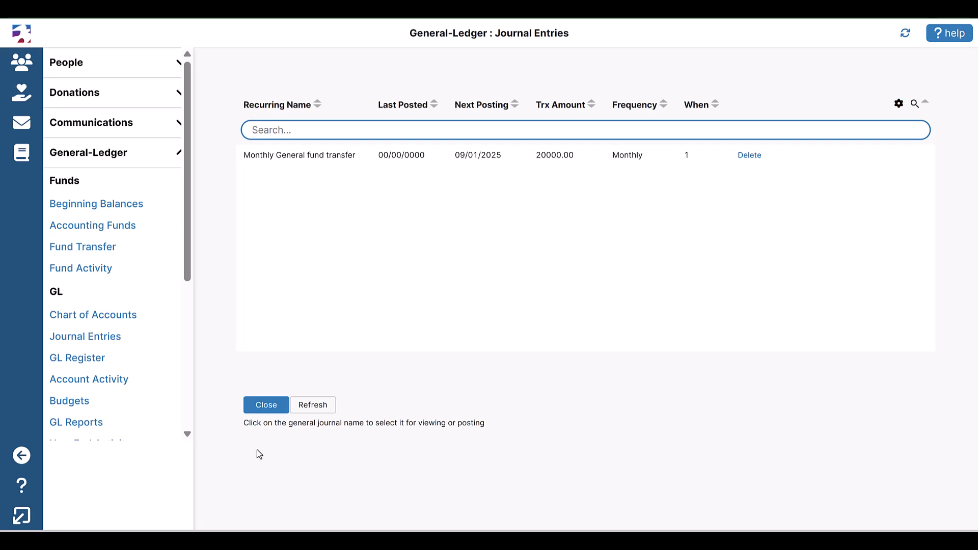
{"action": "left_click", "coordinate": [476, 158]}
{"action": "left_click", "coordinate": [427, 102]}
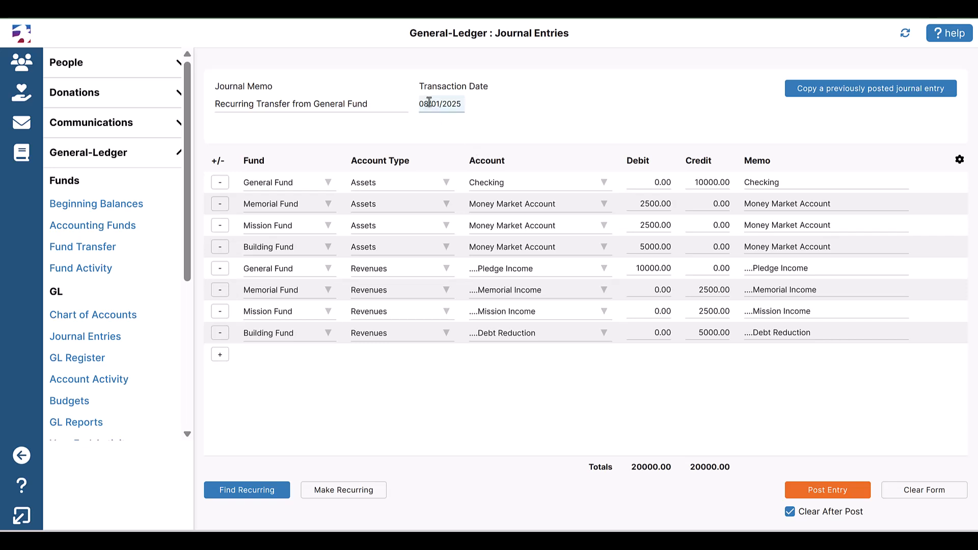
{"action": "type", "text": "09/01/2025"}
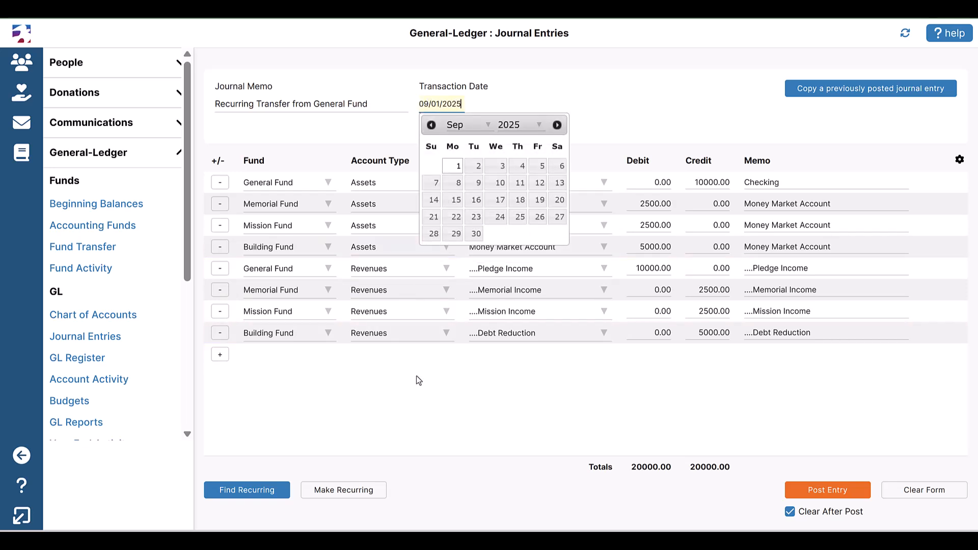
{"action": "key", "text": "Tab"}
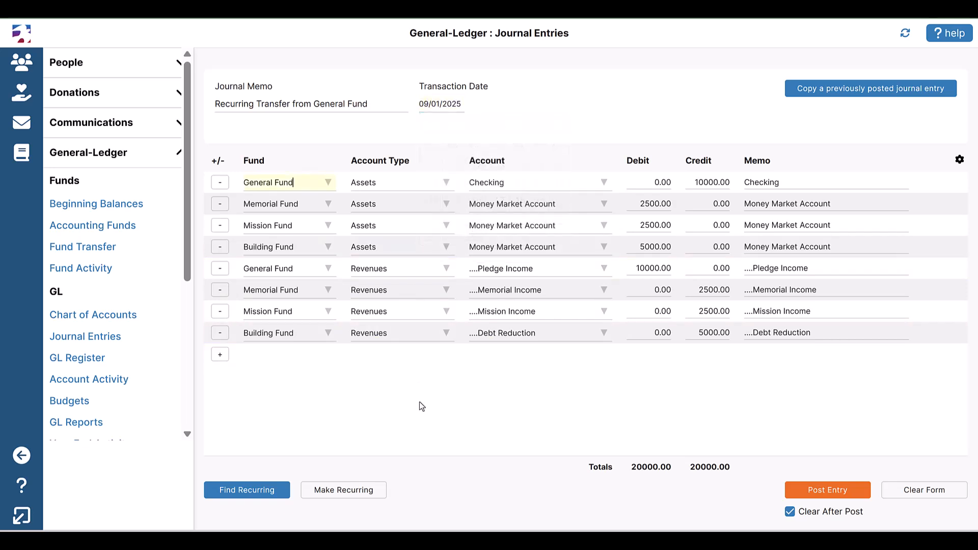
Post the loaded recurring transfer entry and clear the journal entry form.
{"action": "left_click", "coordinate": [822, 492]}
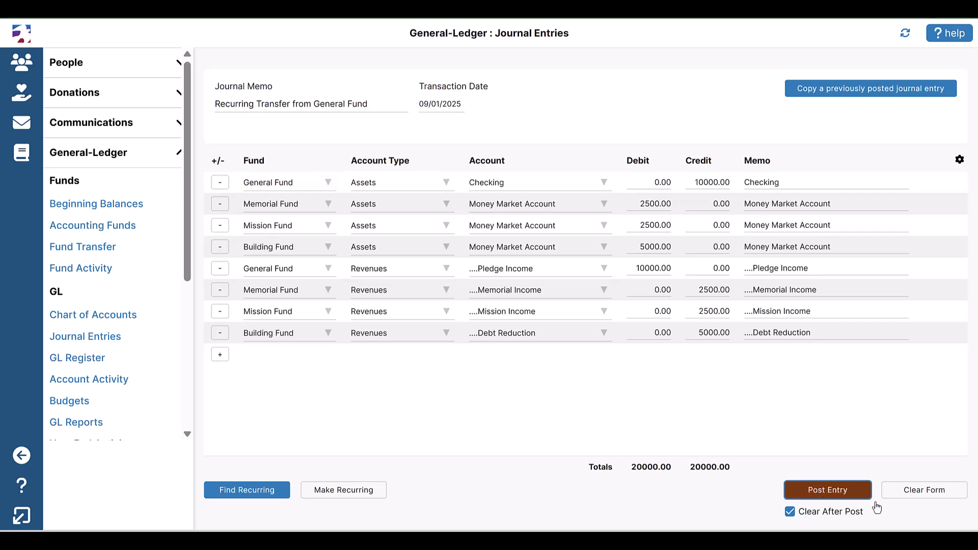
{"action": "left_click", "coordinate": [924, 492]}
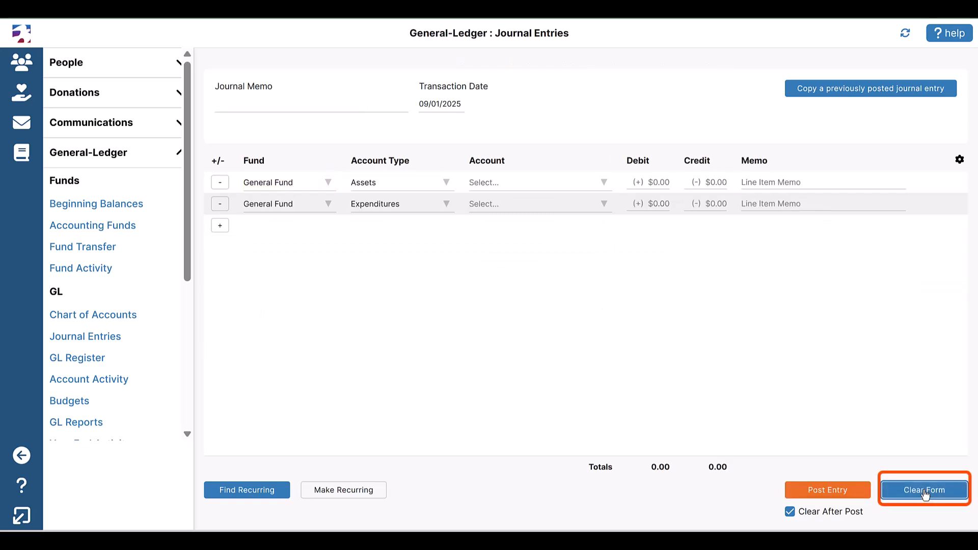